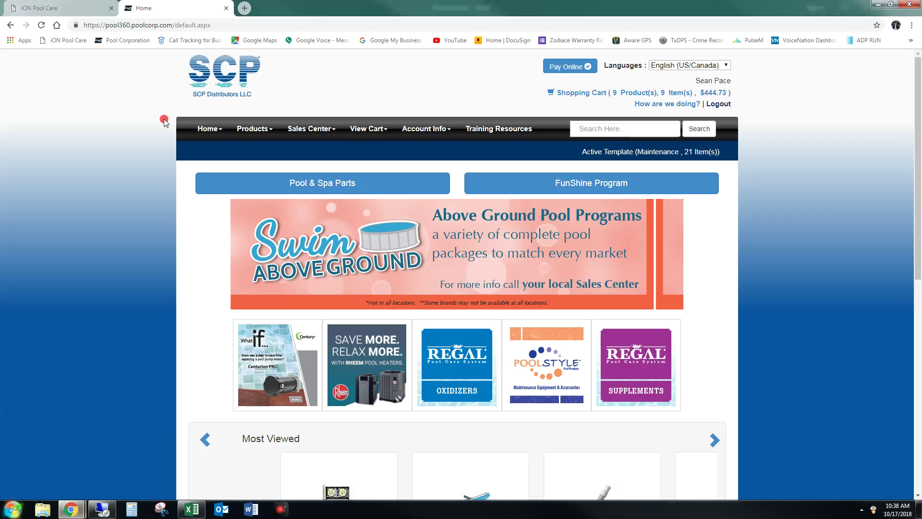
Log out of the distributor site and sign back in to the account
click(716, 105)
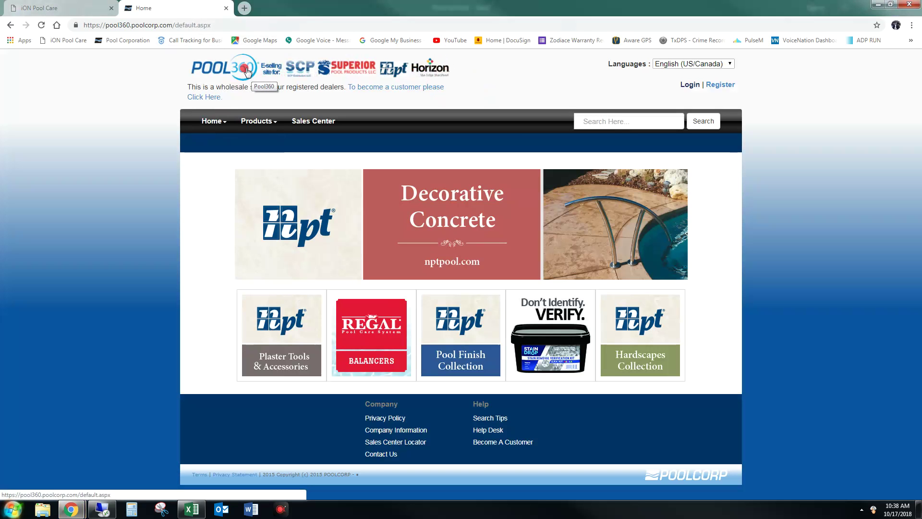
click(683, 84)
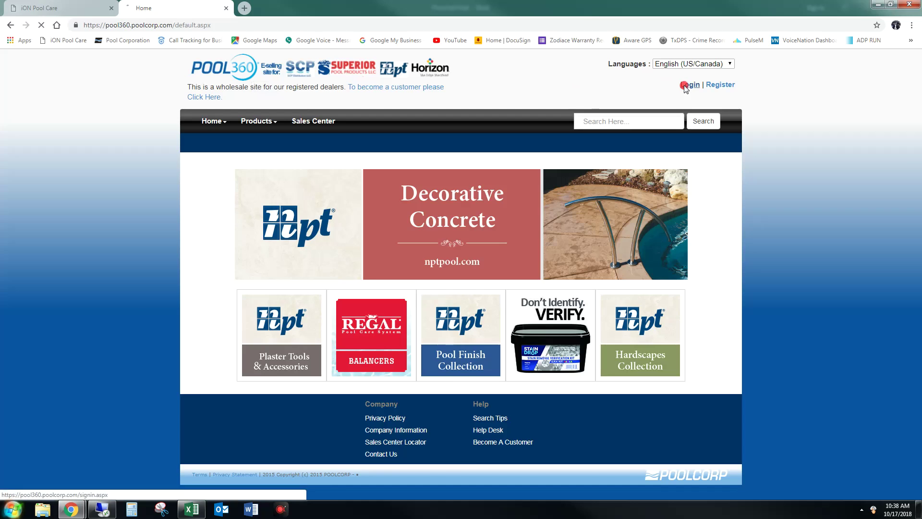
click(211, 333)
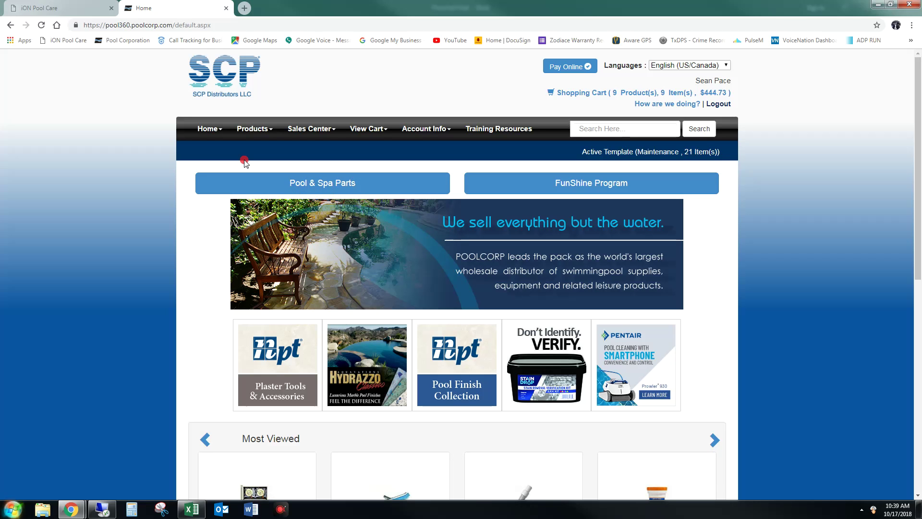
Search the product catalogue for "pentair whisperflo" and skim the resulting items
click(588, 129)
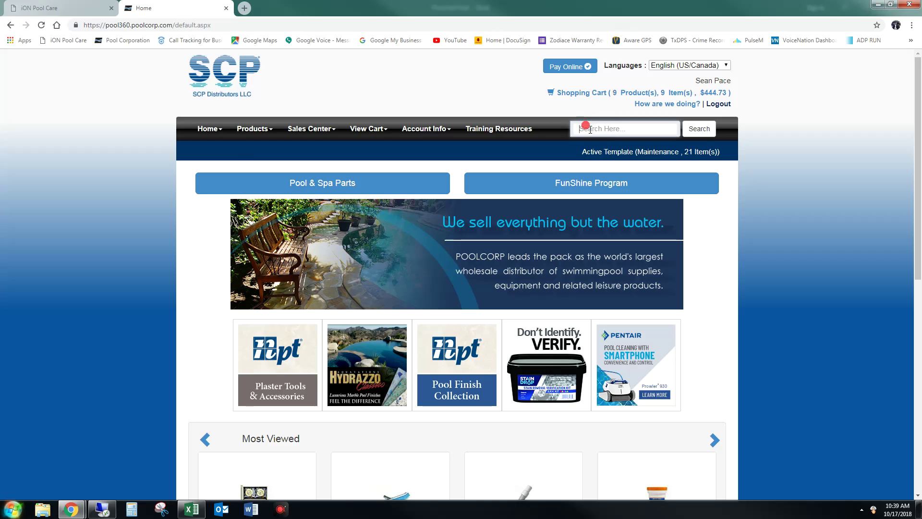
text(pentair whisperflo)
click(702, 129)
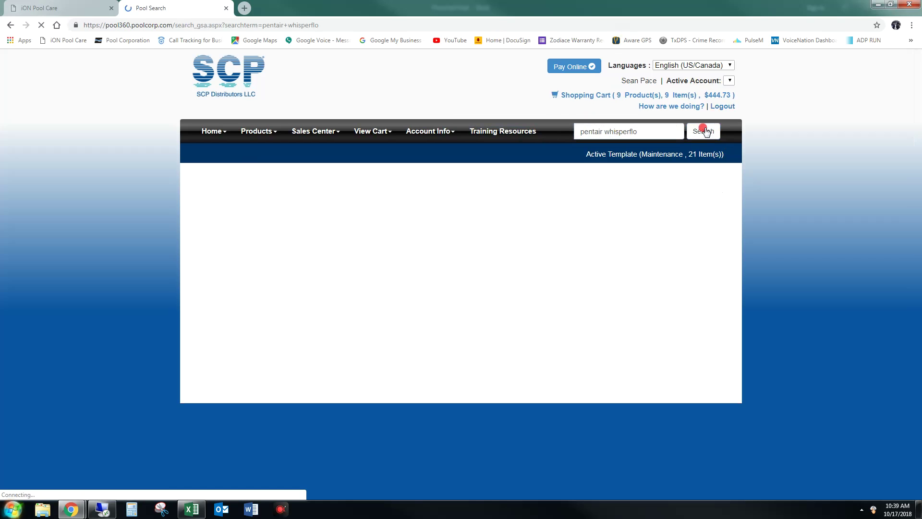
scroll(472, 306, down, 15)
scroll(426, 288, up, 15)
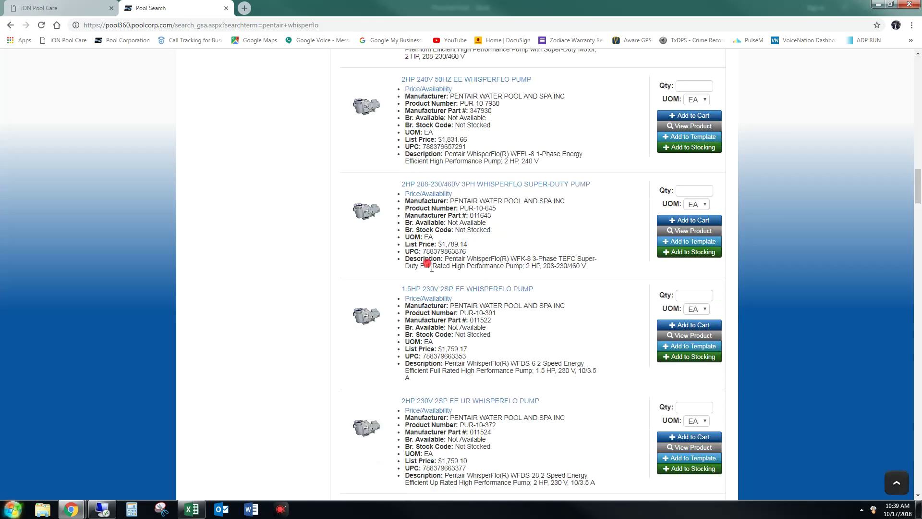
scroll(365, 250, down, 3)
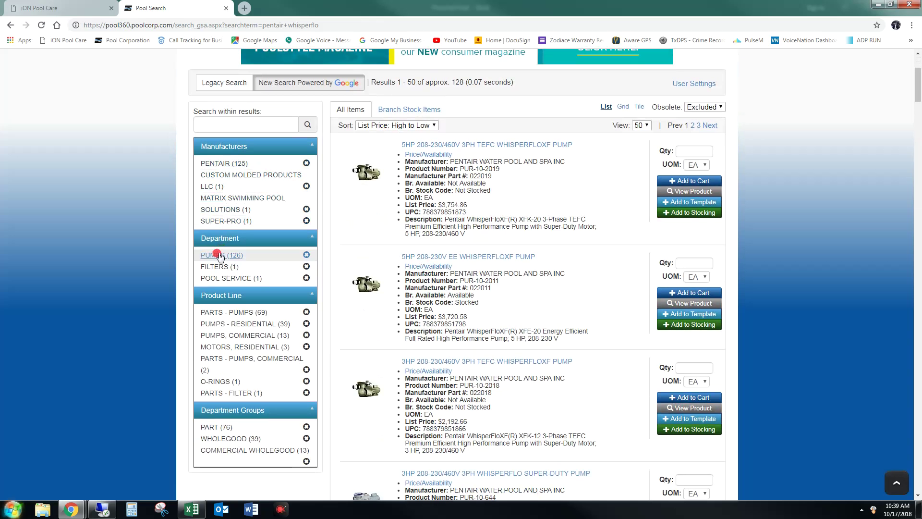
Filter the search results to the Pumps - Residential product line
click(249, 324)
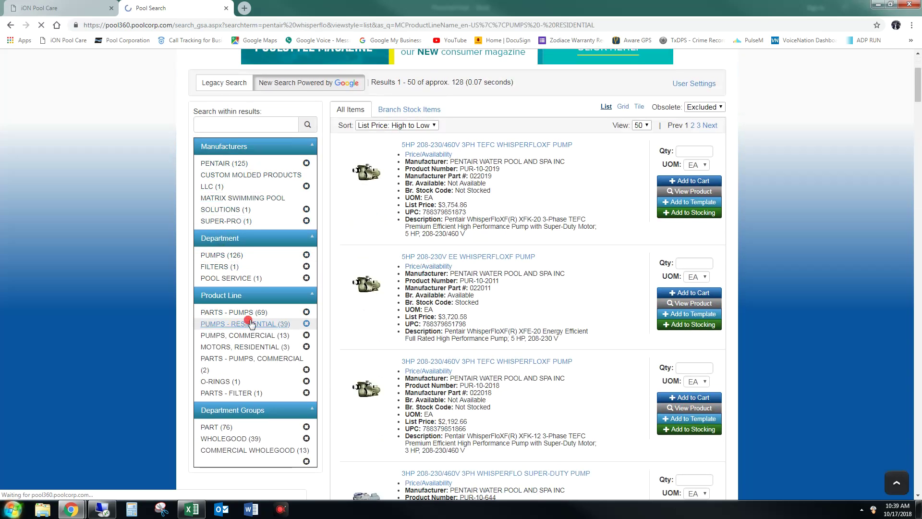
scroll(351, 342, down, 4)
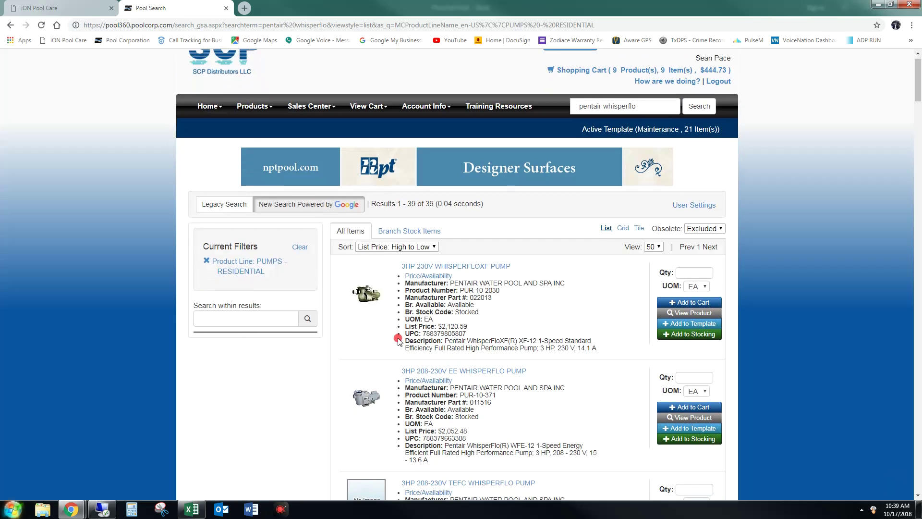
scroll(417, 280, up, 3)
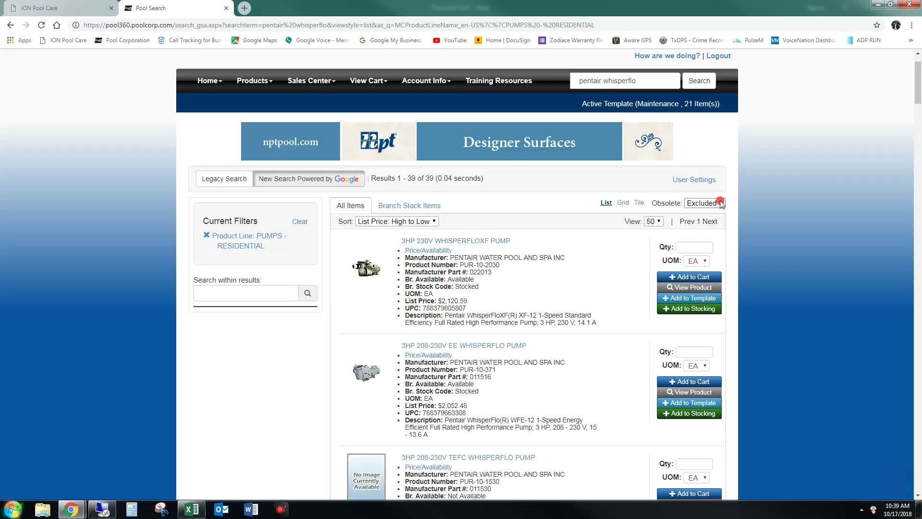
Set obsolete products to Excluded and sort the results by List Price: High to Low
click(704, 203)
click(701, 216)
click(434, 221)
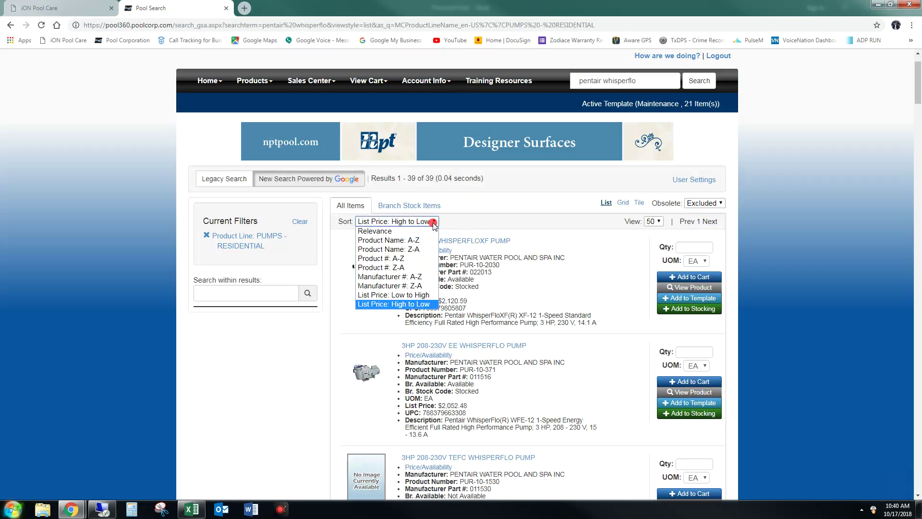
click(402, 304)
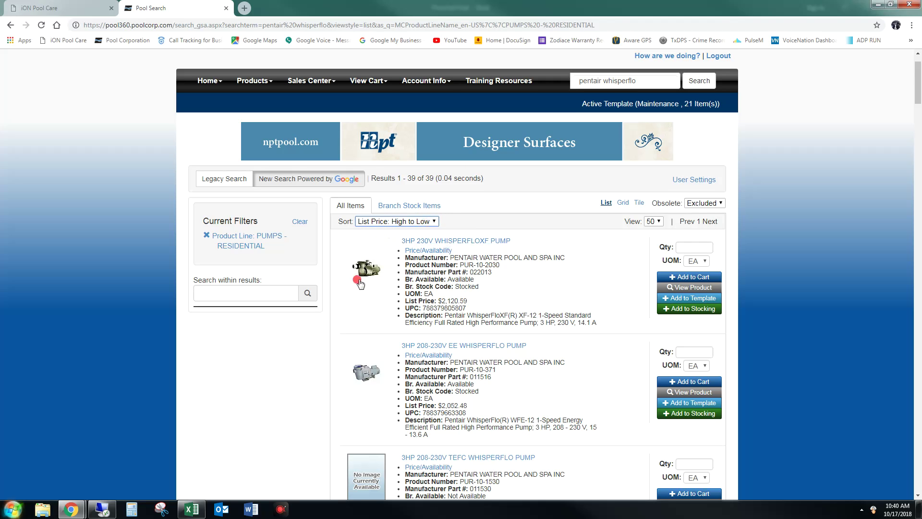
Look through the filtered residential WhisperFlo pumps, comparing their models, availability and list prices
scroll(389, 245, up, 1)
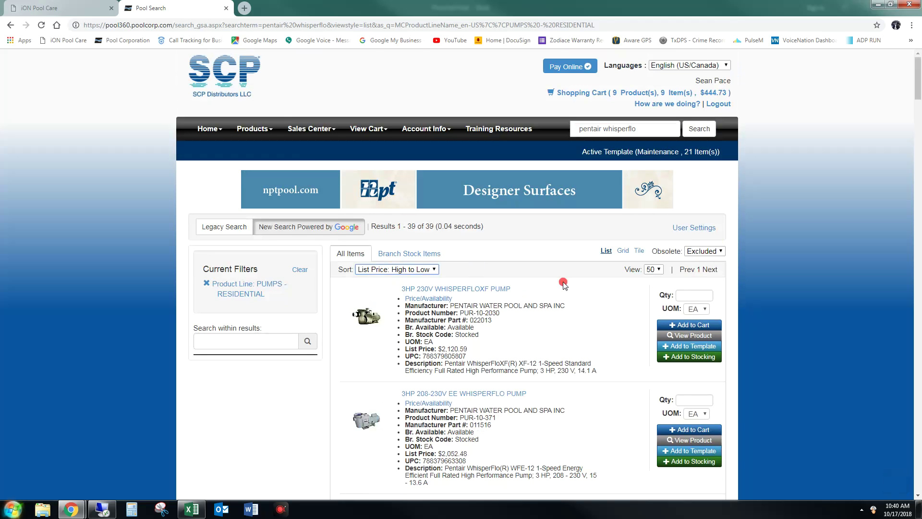
scroll(404, 323, down, 1)
scroll(404, 322, down, 20)
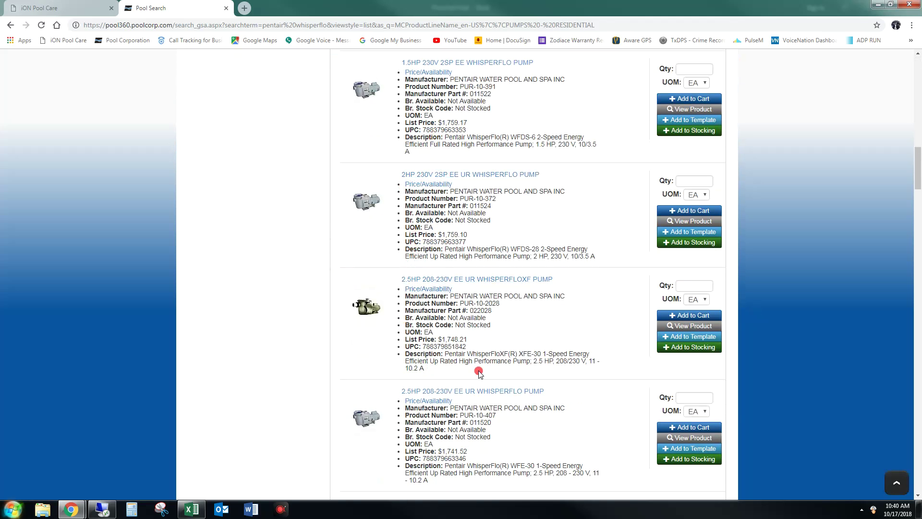
scroll(426, 293, down, 1)
scroll(457, 279, down, 9)
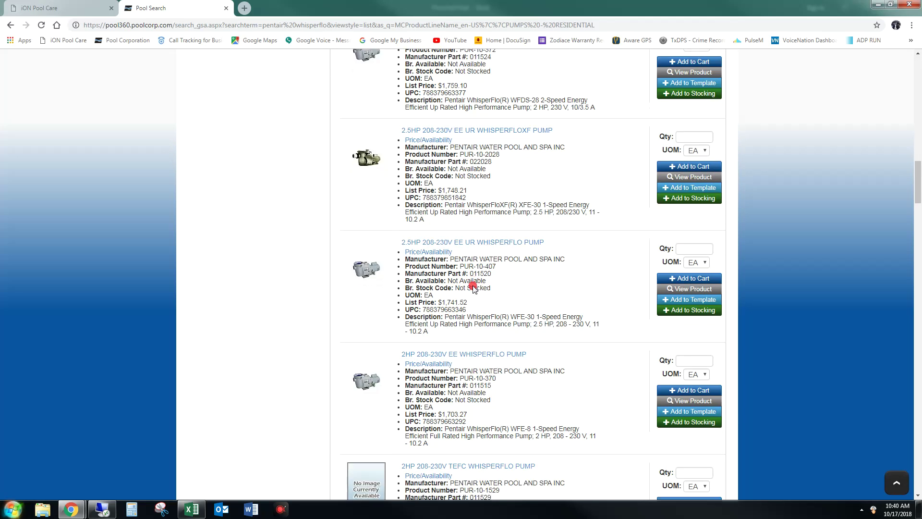
scroll(456, 266, up, 1)
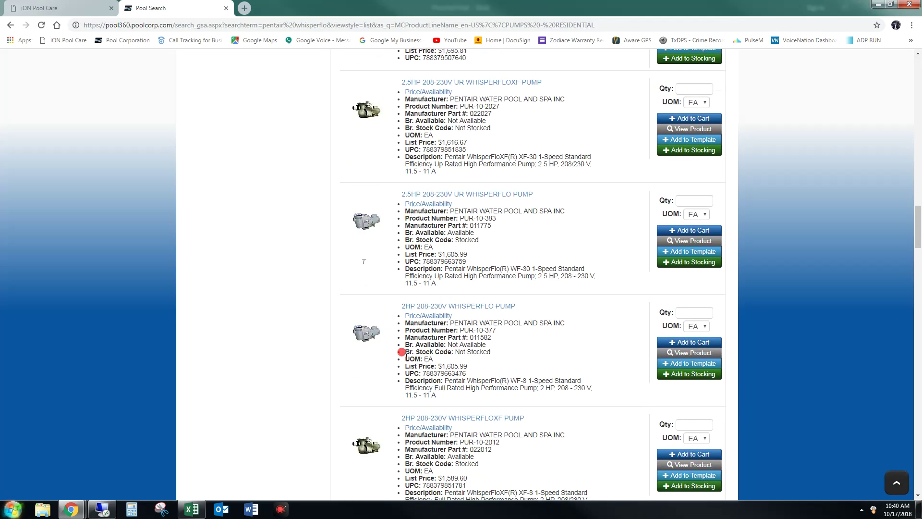
scroll(407, 364, up, 15)
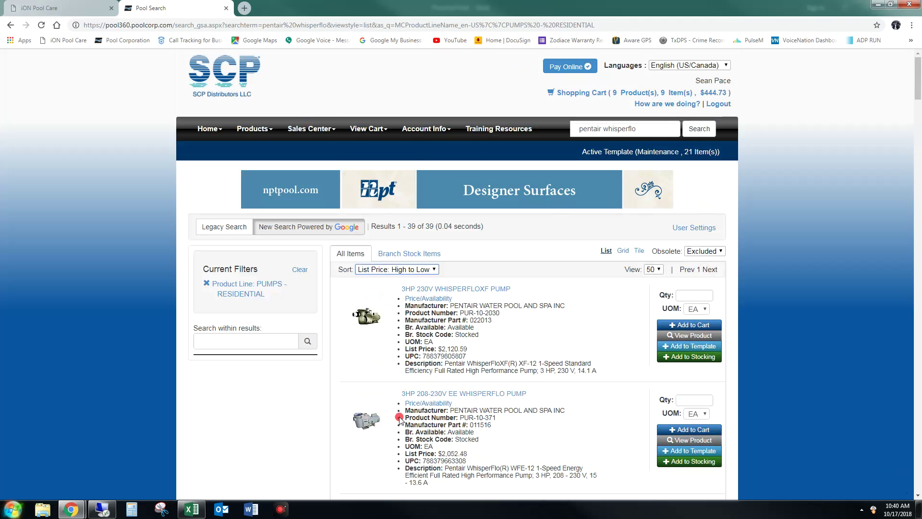
Switch to the Excel price list and copy the part number PUR-10-382 of the Whisperflow 2.0HP pump
click(191, 509)
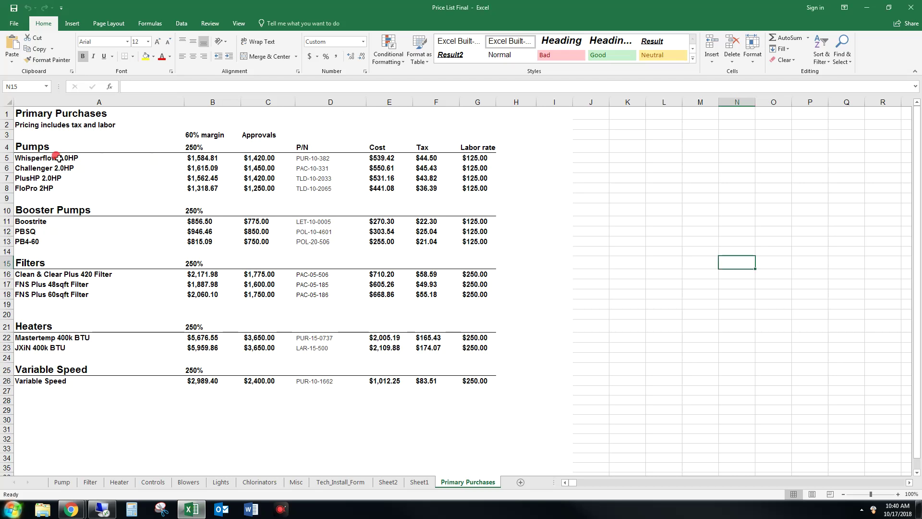
click(25, 157)
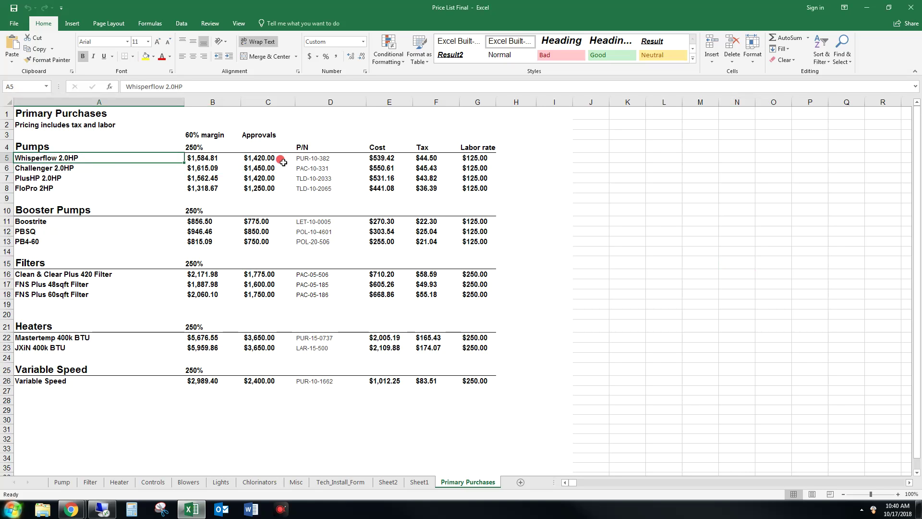
click(308, 160)
drag(160, 87, 126, 87)
key(ctrl+c)
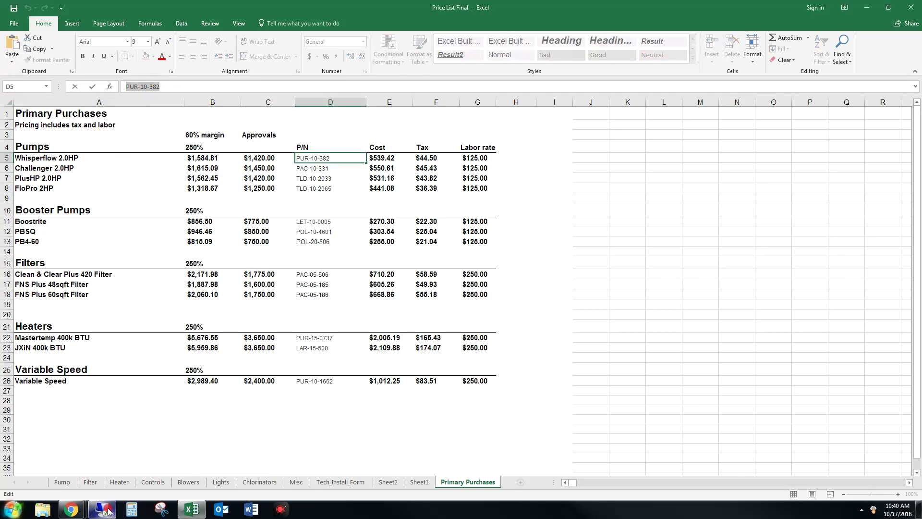
Switch back to the distributor site in Chrome and search for the copied part number PUR-10-382
mouse_move(78, 513)
click(167, 457)
click(597, 129)
key(ctrl+a)
key(ctrl+v)
click(700, 128)
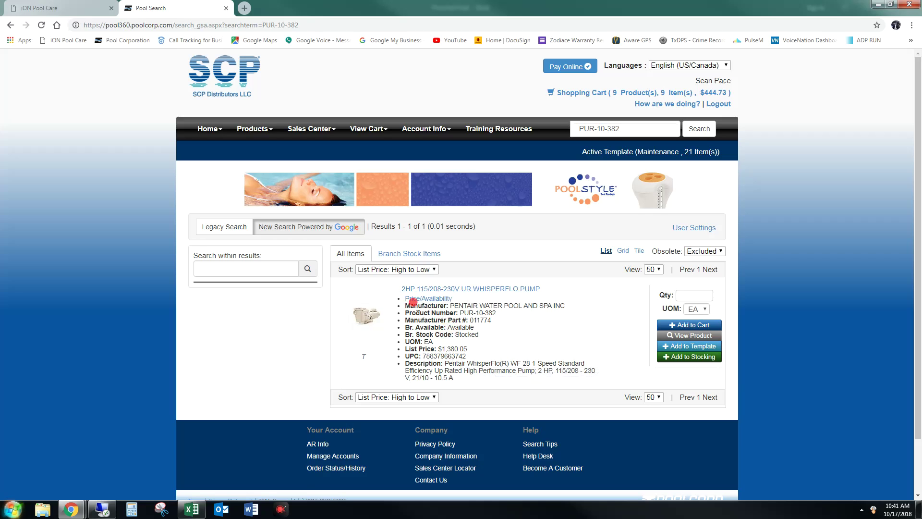
Open the product page of the 2HP 115/208-230V UR WhisperFlo pump and check its list price
click(446, 290)
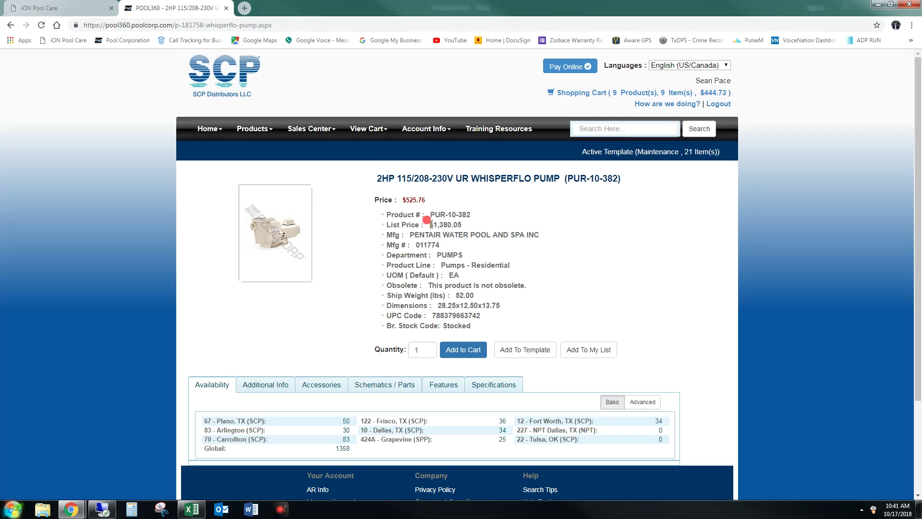
drag(463, 224, 431, 229)
click(472, 227)
Review the pump's branch availability, its additional info with downloadable manuals, and its accessories
scroll(299, 324, down, 2)
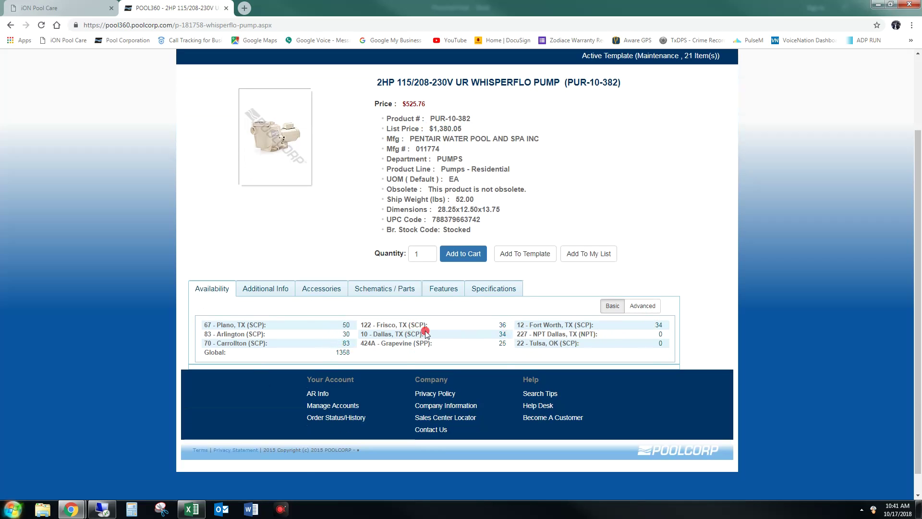
click(264, 292)
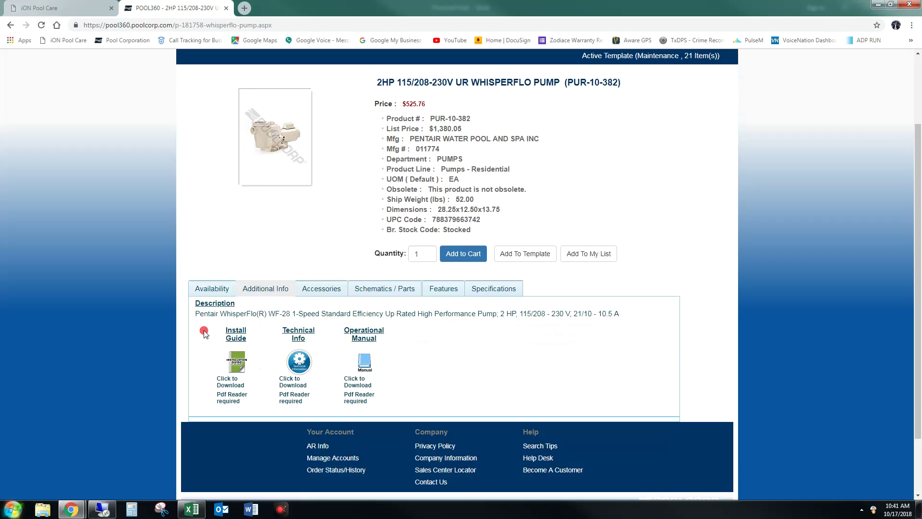
click(324, 289)
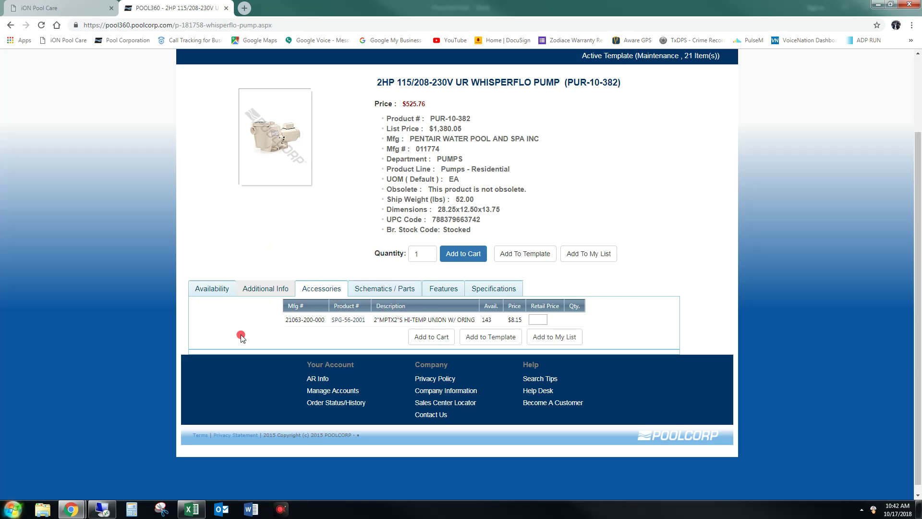
Examine the pump's exploded schematic and match its numbered parts with the parts list below
click(374, 288)
scroll(363, 324, down, 3)
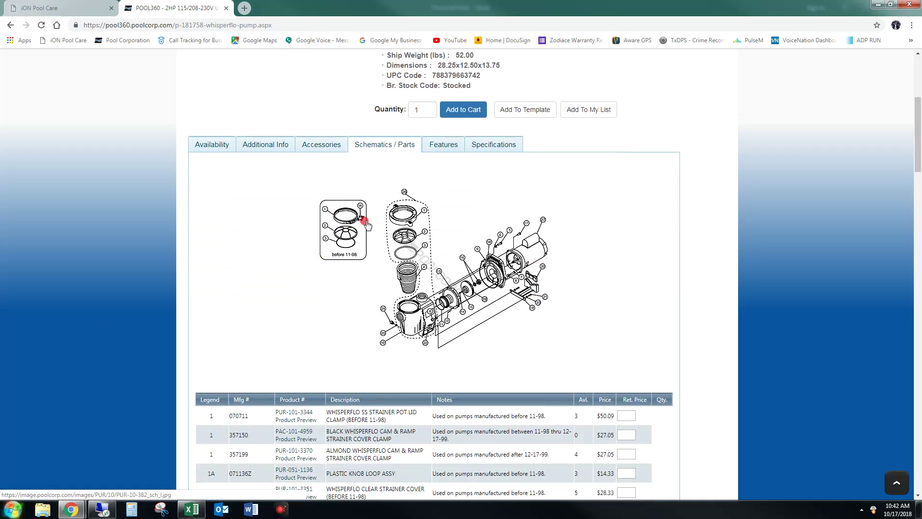
scroll(331, 302, down, 6)
scroll(330, 294, down, 15)
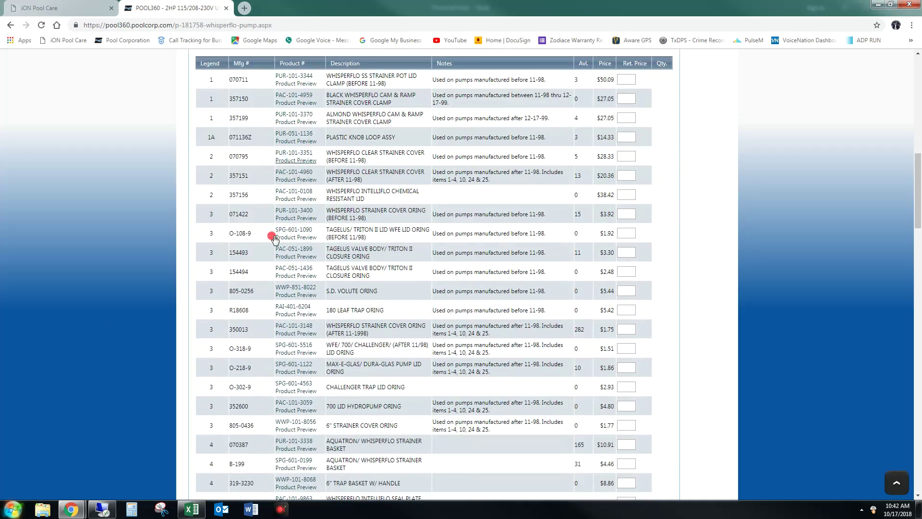
scroll(302, 316, down, 15)
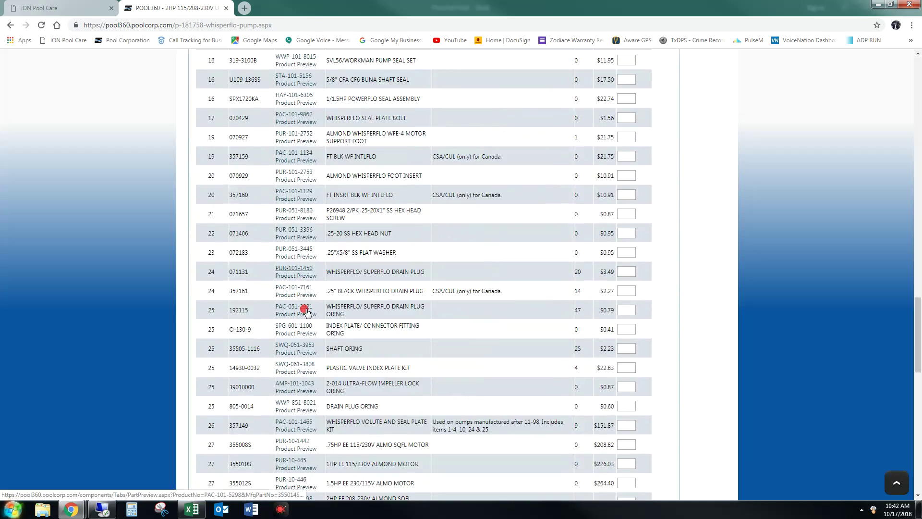
scroll(313, 307, up, 20)
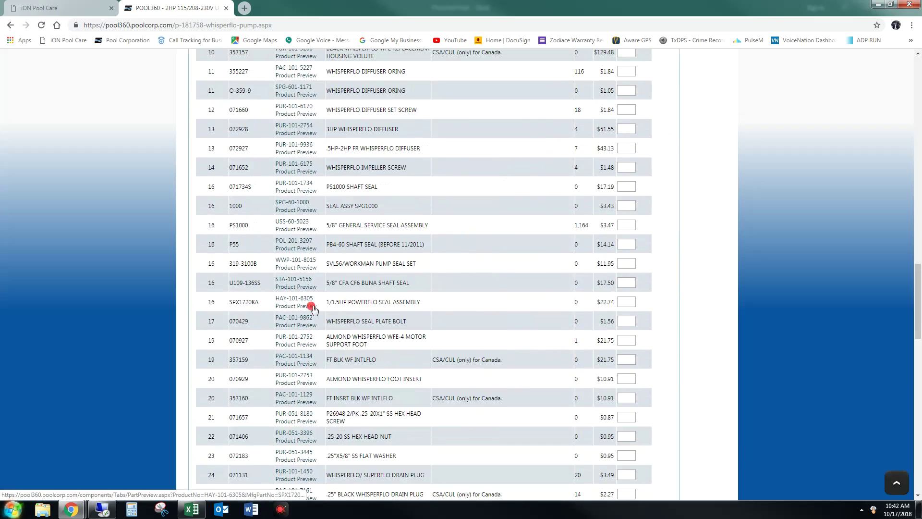
scroll(313, 308, up, 6)
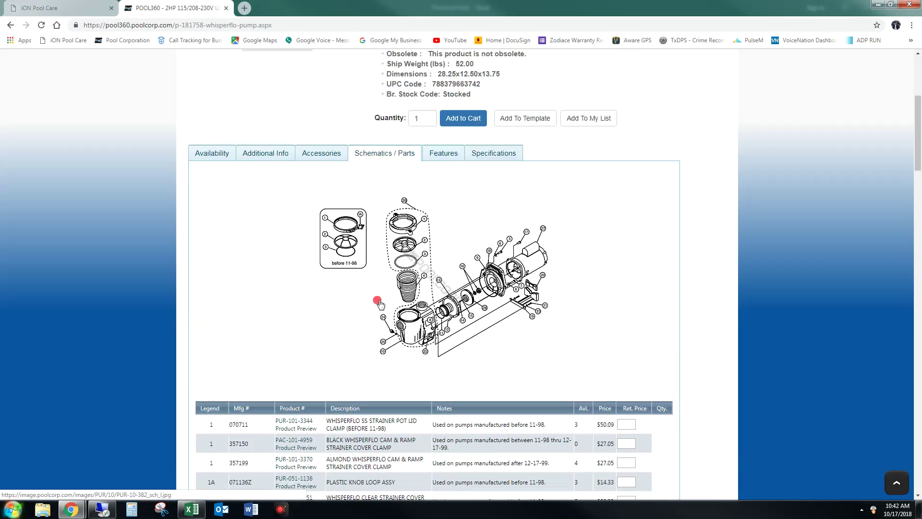
scroll(378, 301, down, 5)
scroll(373, 258, up, 2)
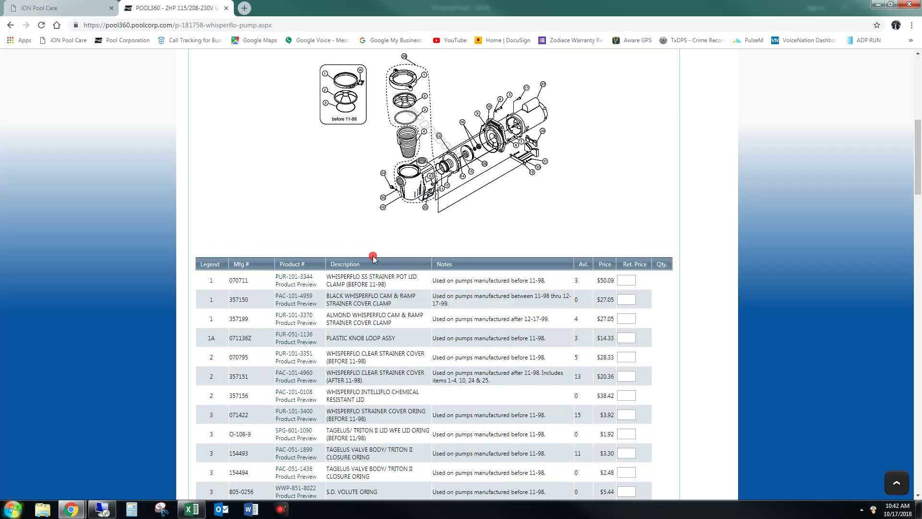
scroll(371, 260, down, 6)
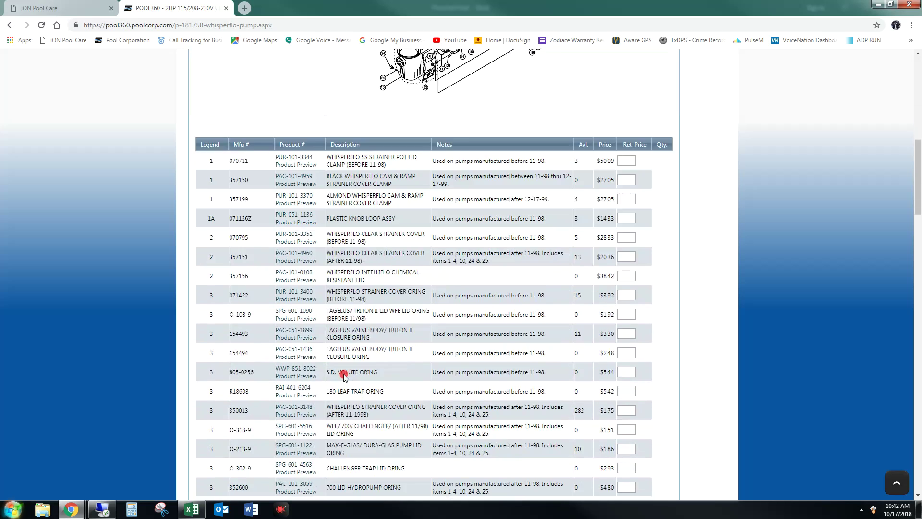
Return to the pump's product summary and review its product features and specifications
scroll(356, 187, up, 6)
scroll(358, 193, up, 8)
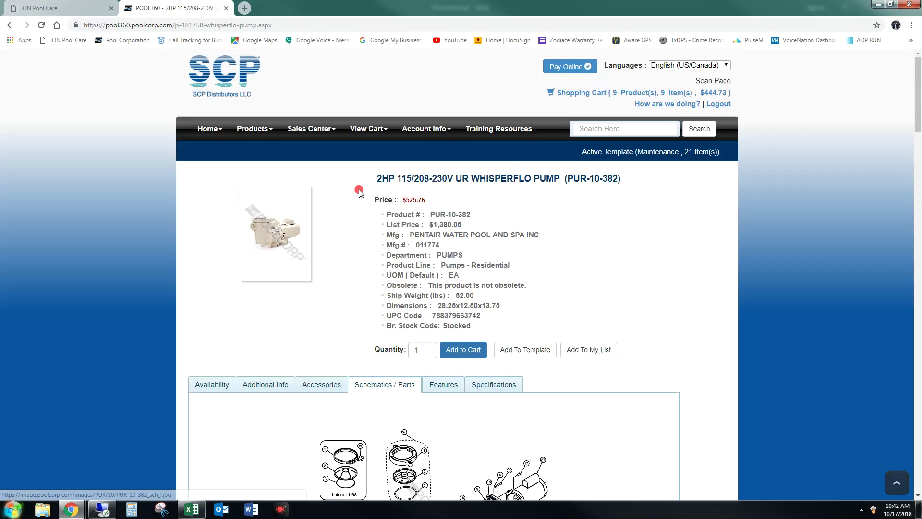
scroll(438, 383, down, 7)
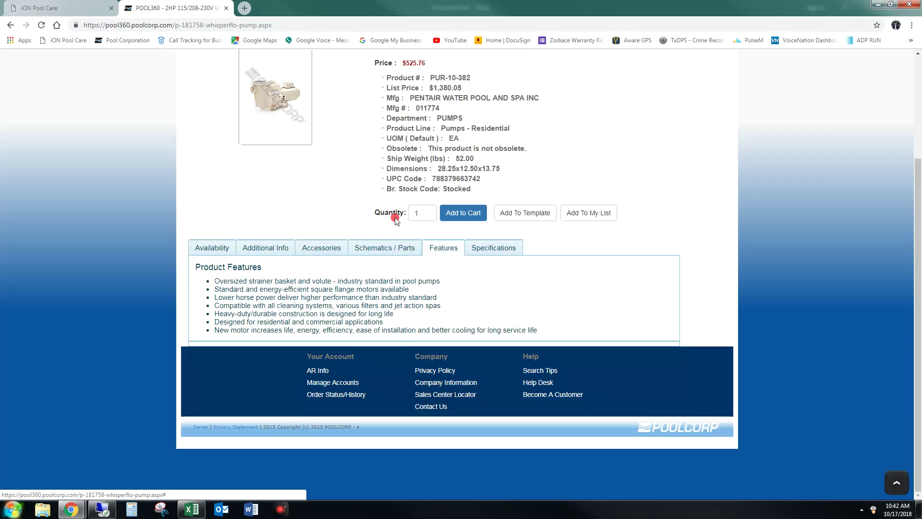
click(489, 247)
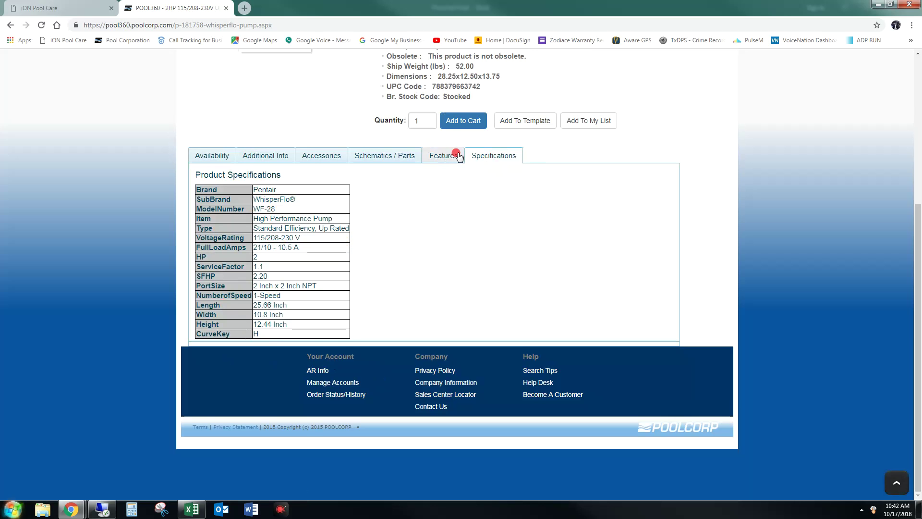
Check the pump's branch availability again and go over the cart, template and active template options on its page
scroll(520, 226, up, 5)
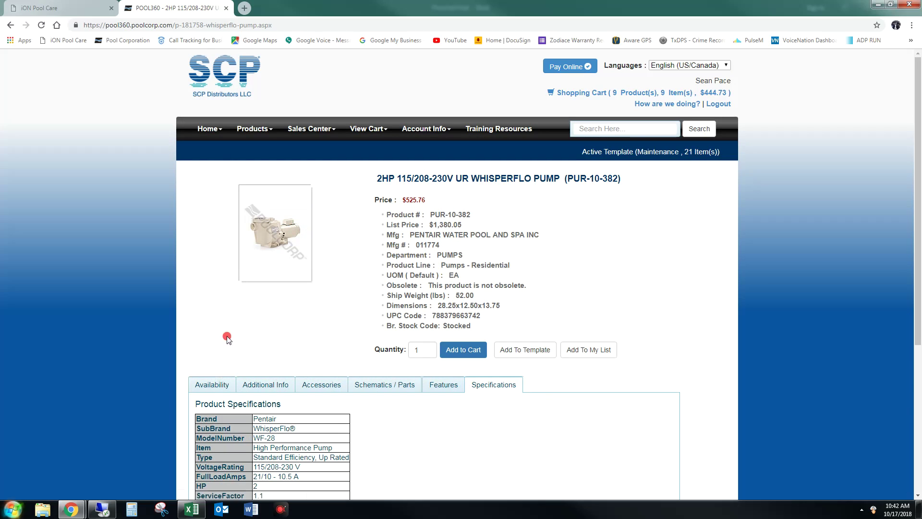
click(215, 388)
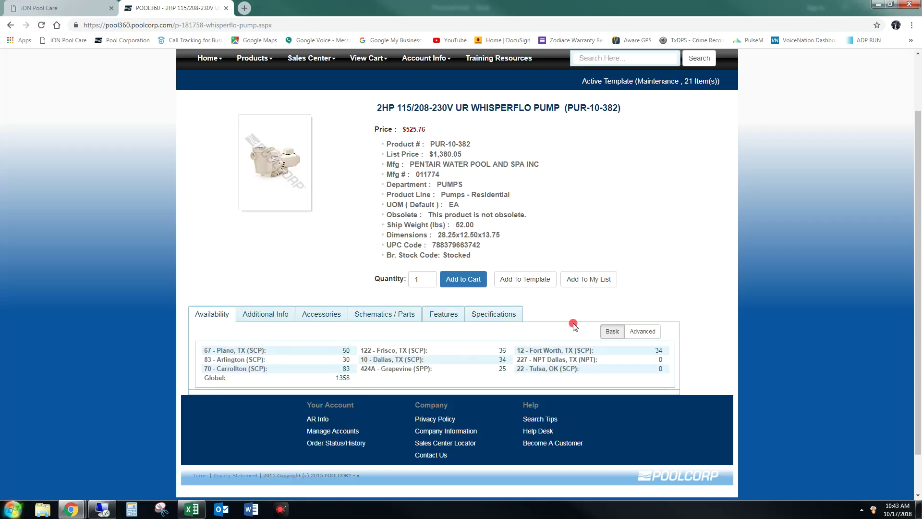
click(460, 280)
click(511, 283)
click(605, 150)
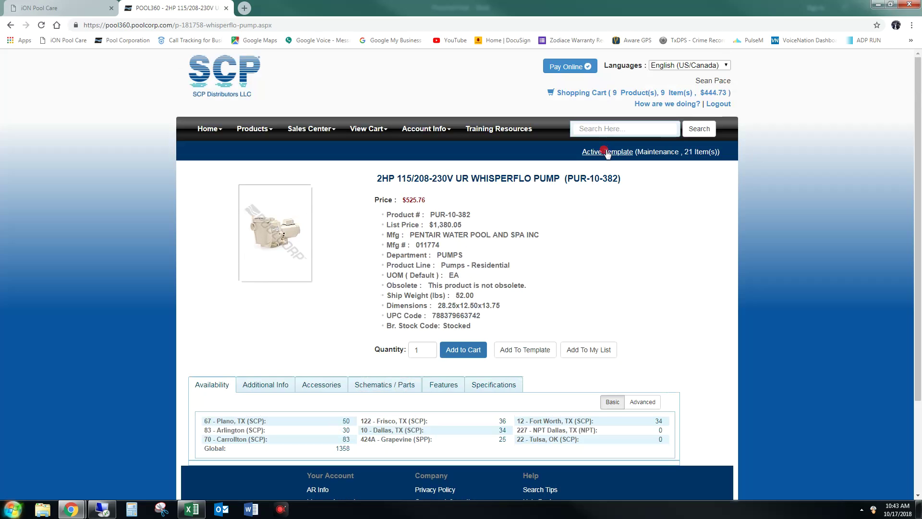
Open the active Maintenance template and look through its product list
click(666, 153)
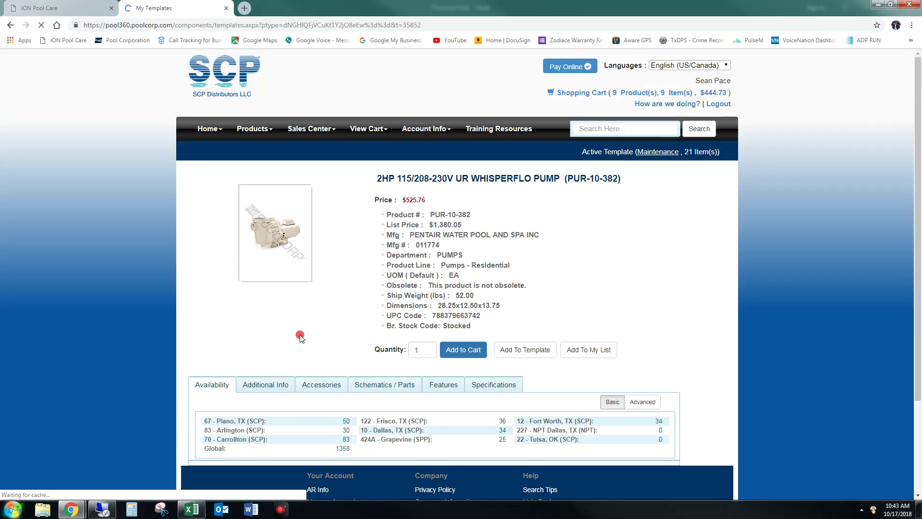
scroll(382, 273, down, 8)
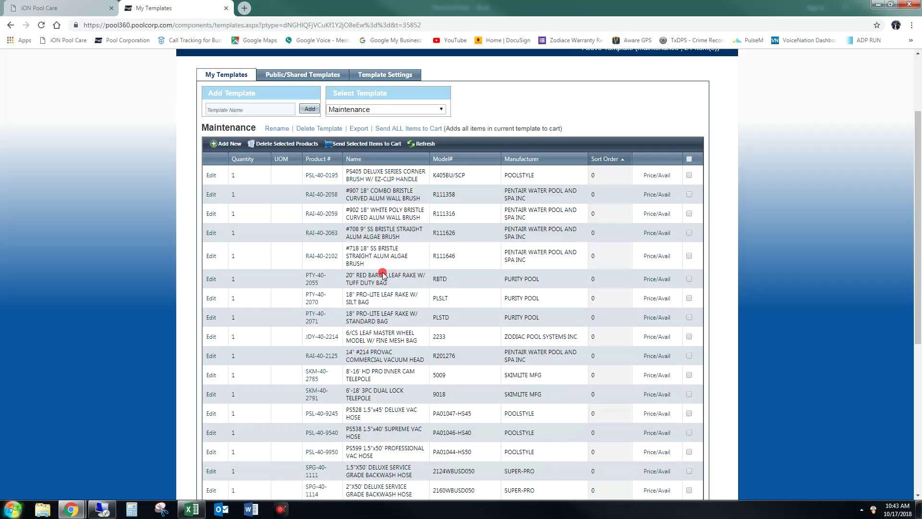
scroll(384, 273, up, 7)
scroll(384, 274, down, 2)
scroll(384, 274, down, 1)
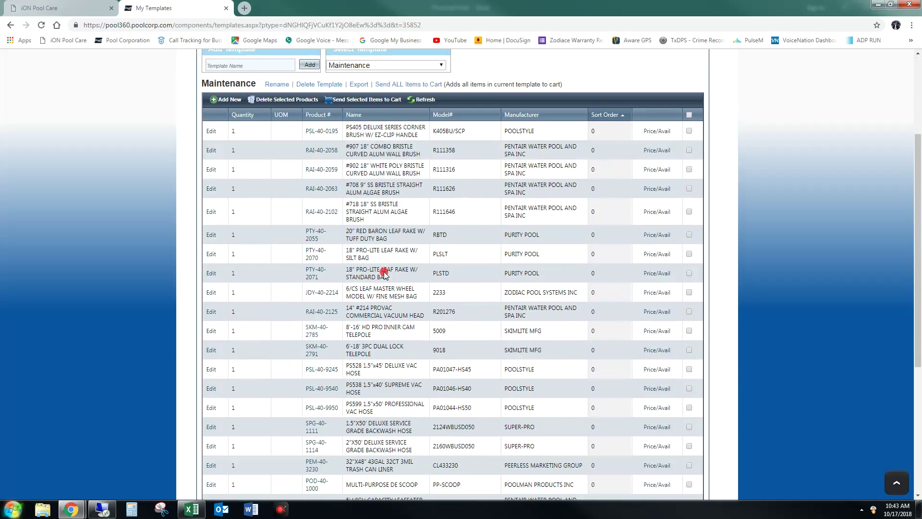
scroll(384, 273, up, 2)
Enter Repairs as a new template's name and consult the Primary Purchases price list in Excel before returning to the templates page
click(257, 158)
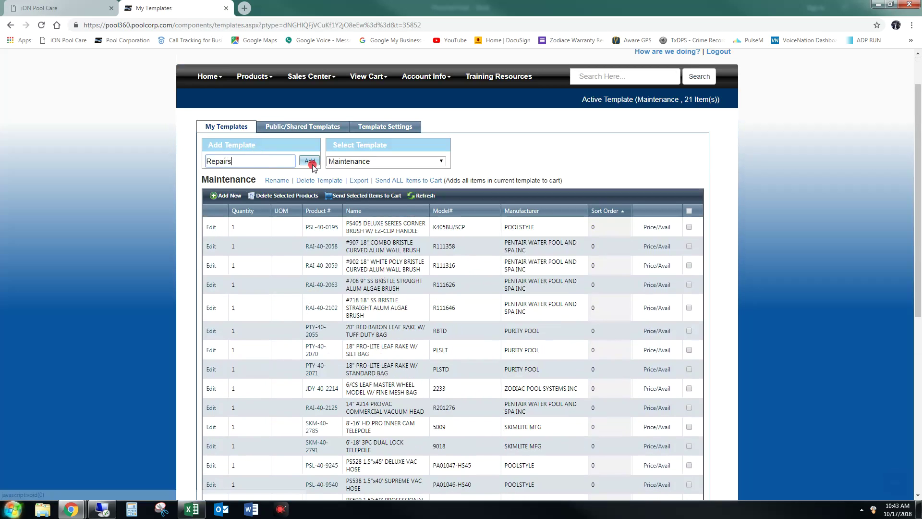
click(116, 508)
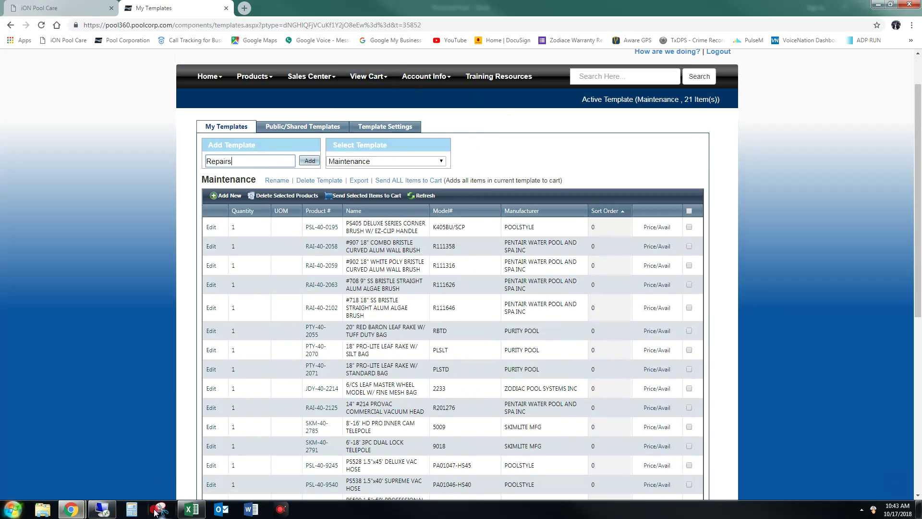
click(192, 510)
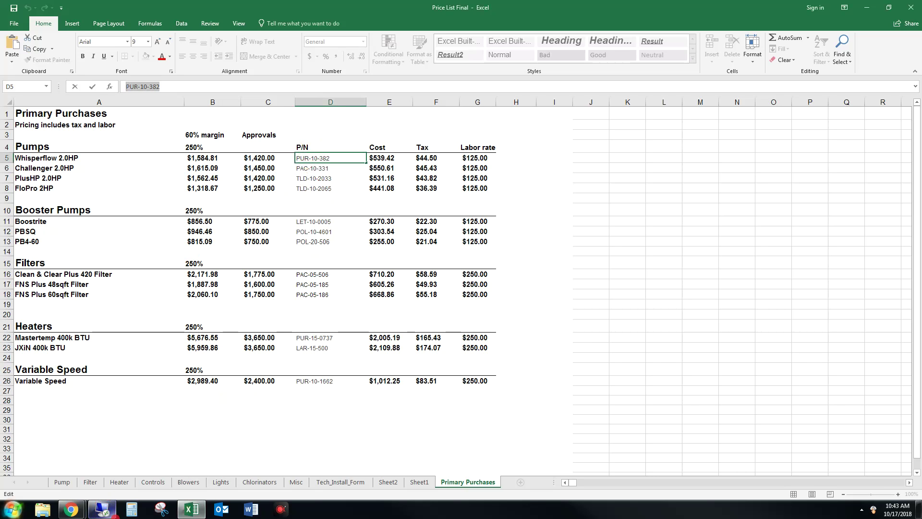
mouse_move(102, 510)
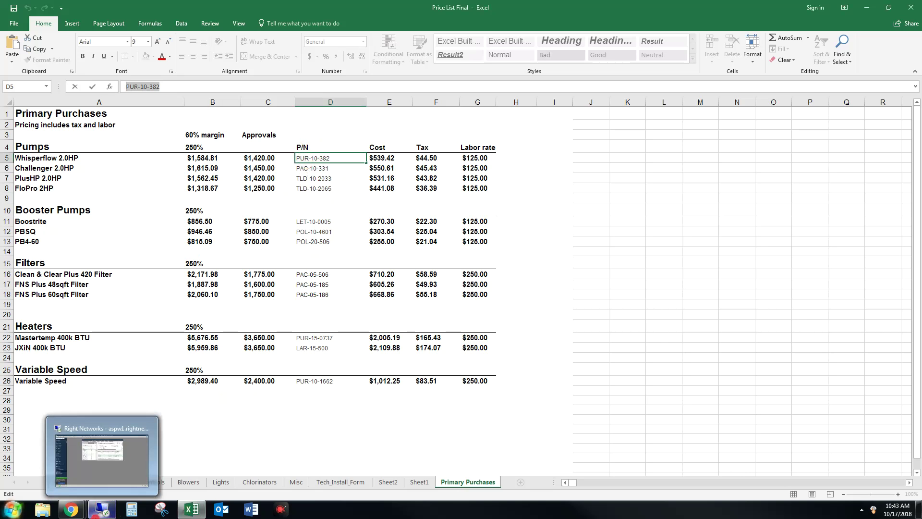
mouse_move(71, 510)
click(179, 466)
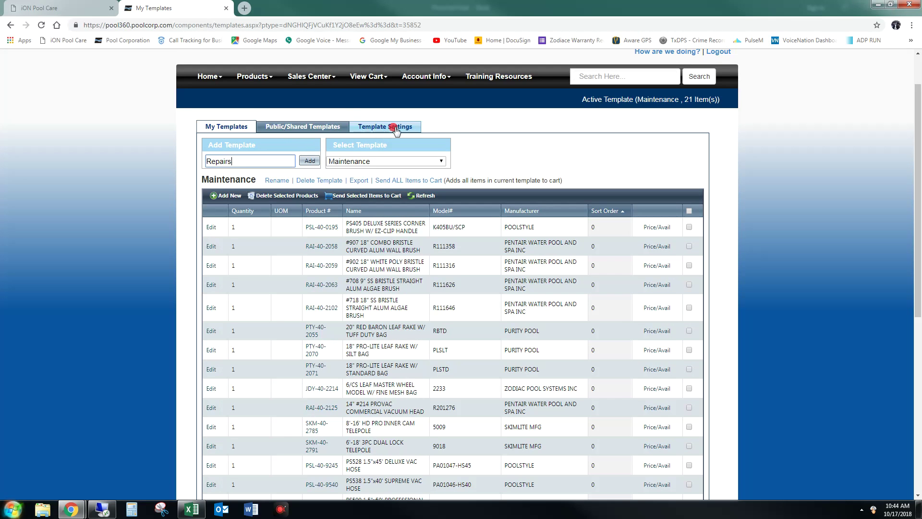
Browse the templates available as the active template, compare them with the Excel price list, and close the template selector
click(595, 100)
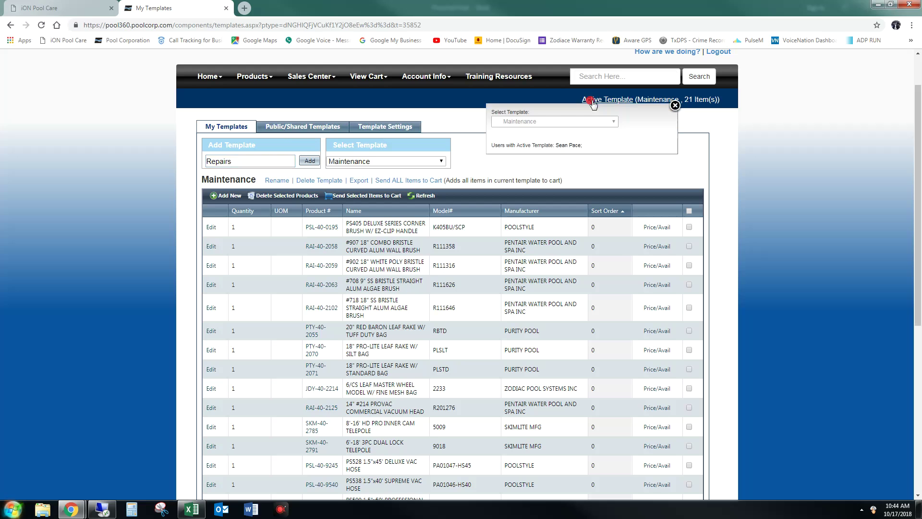
click(616, 123)
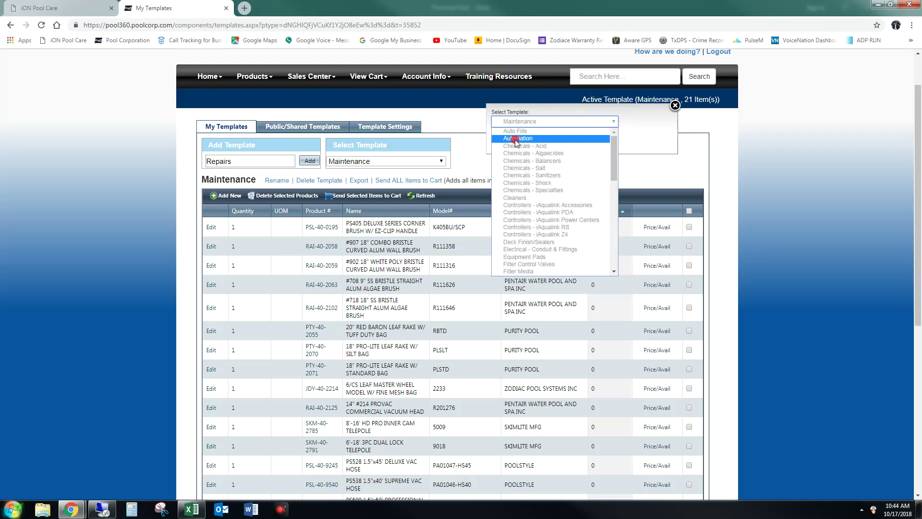
scroll(542, 211, down, 6)
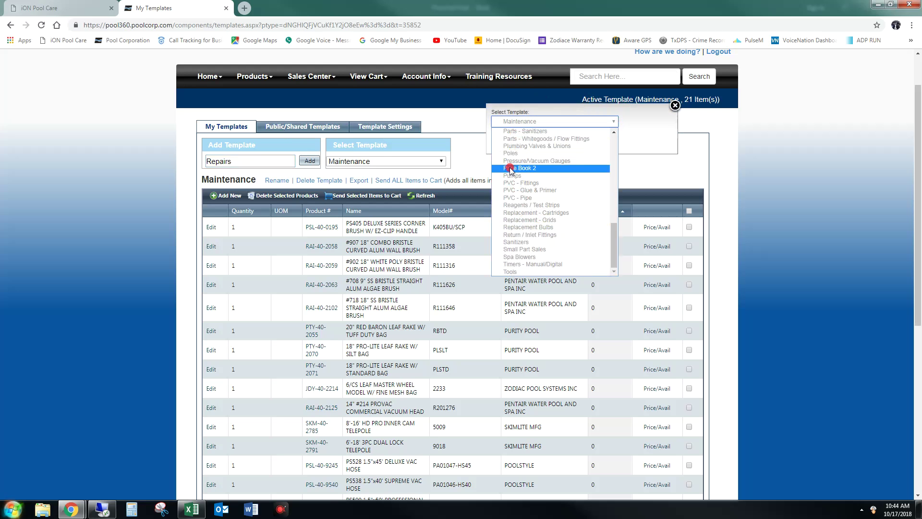
click(192, 509)
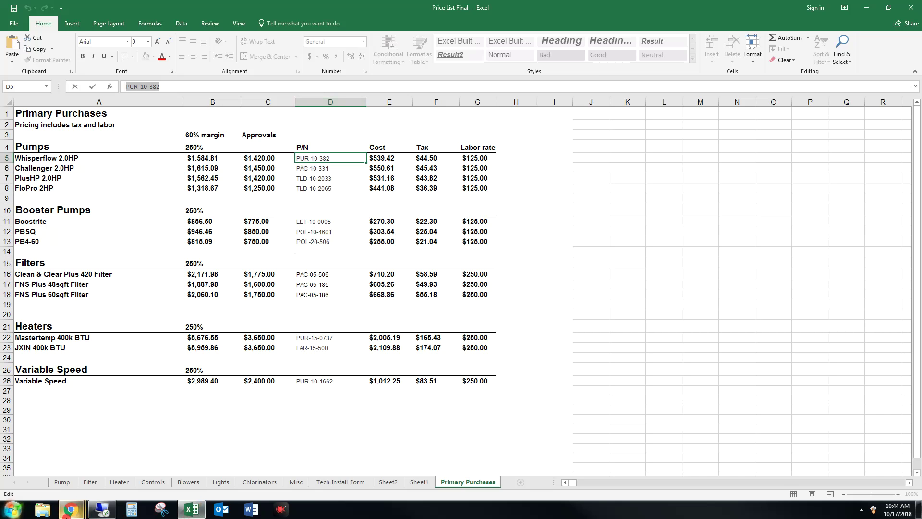
click(71, 514)
click(173, 464)
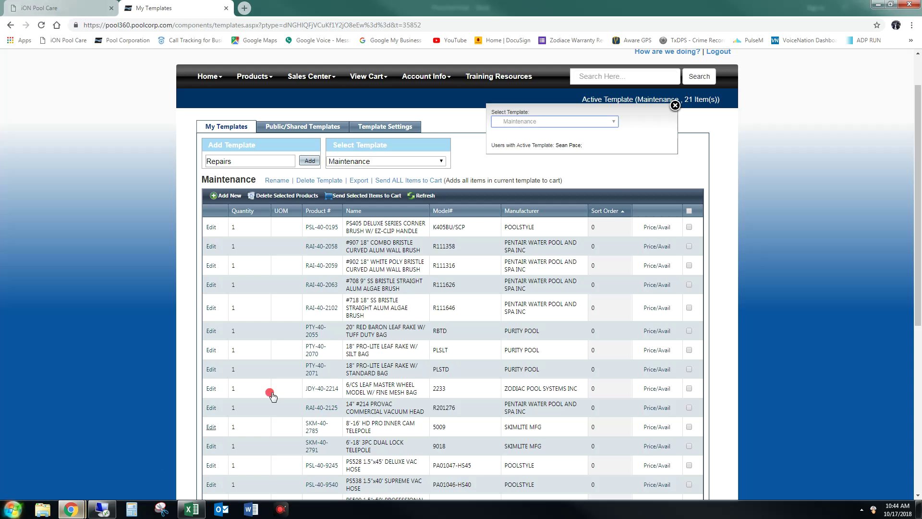
click(676, 106)
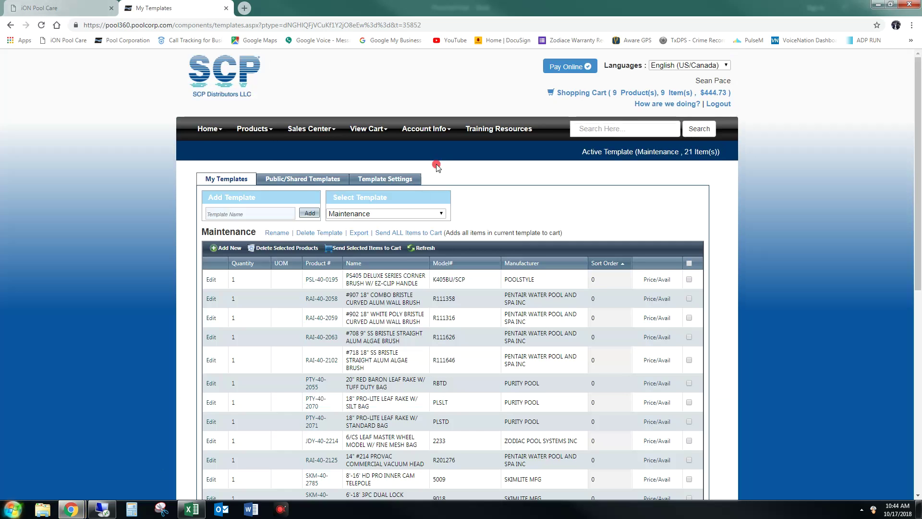
scroll(507, 253, down, 4)
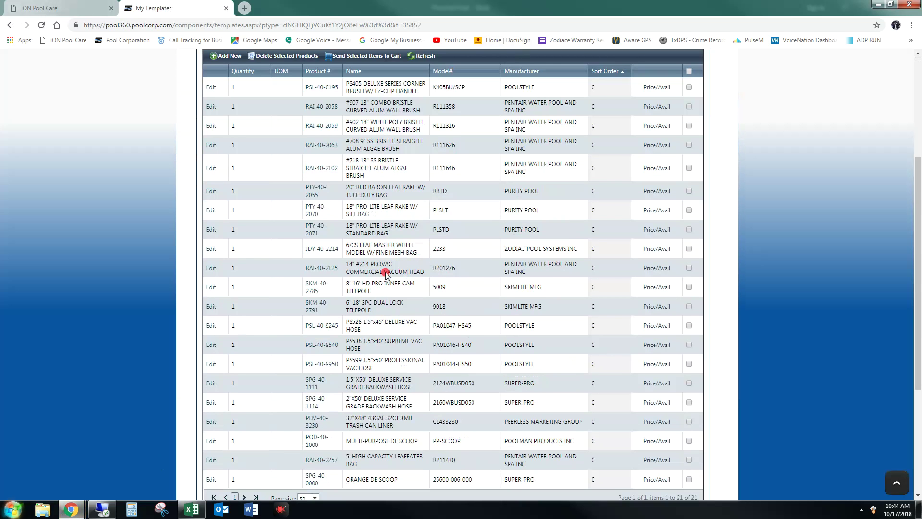
scroll(387, 274, up, 3)
scroll(387, 274, up, 1)
scroll(387, 274, down, 1)
scroll(387, 274, up, 1)
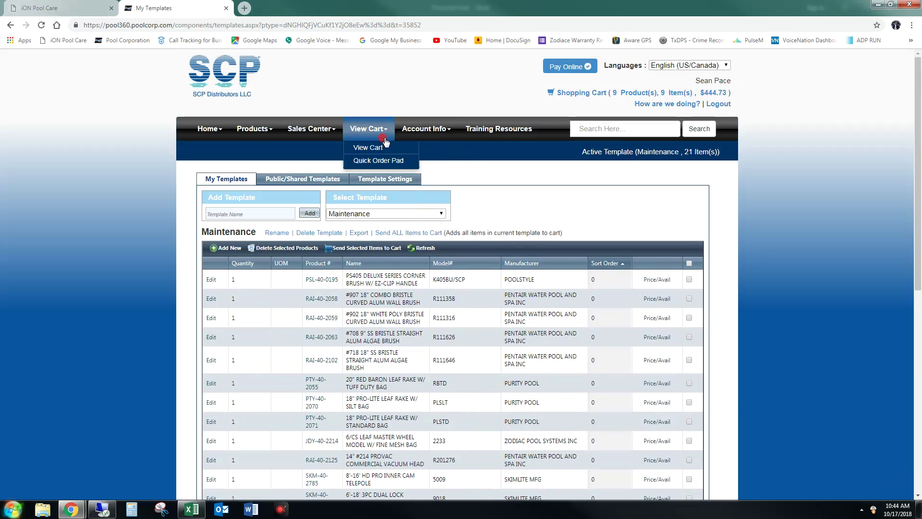
Open the account's order status page and display its order history
mouse_move(438, 133)
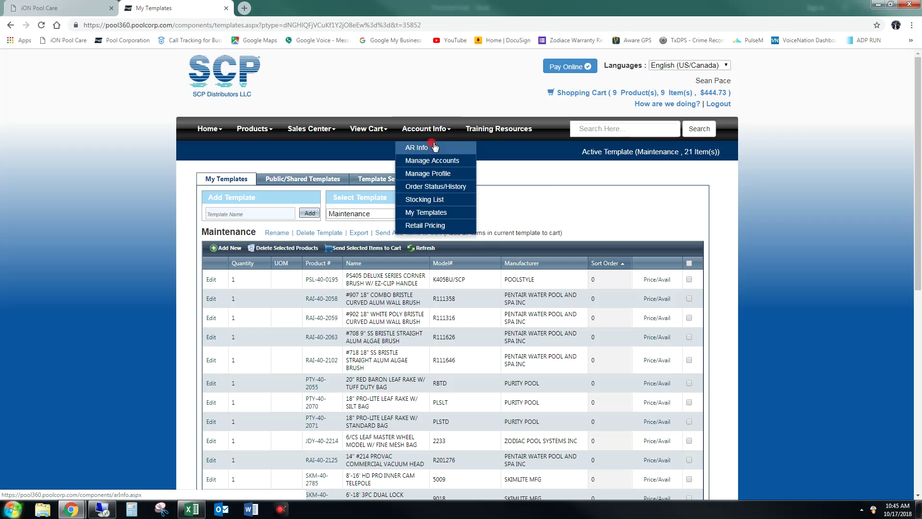
click(433, 187)
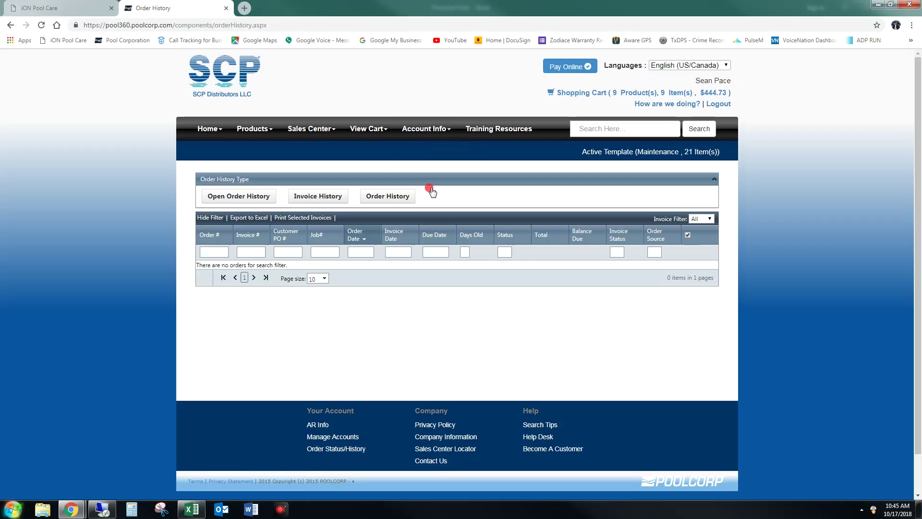
click(406, 197)
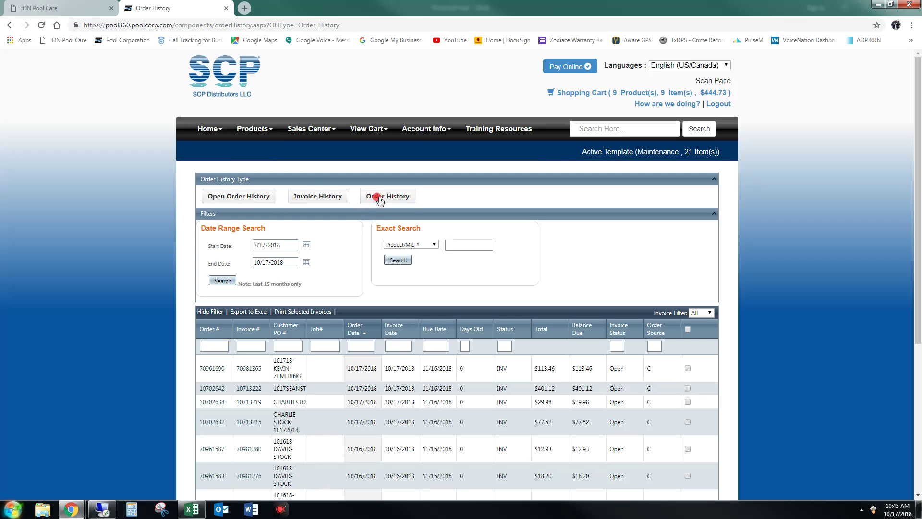
Search the order history for the date range from 9/1/2018 to 9/30/2018
click(306, 245)
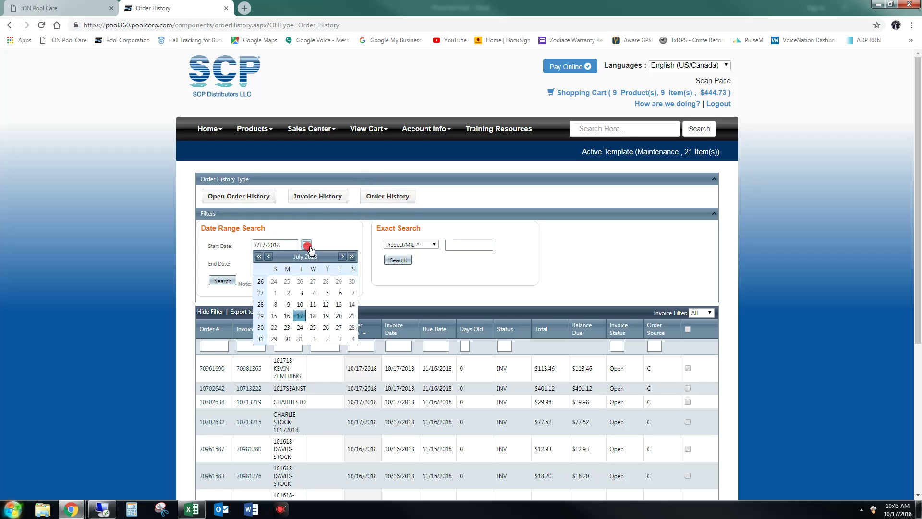
click(342, 256)
click(342, 256)
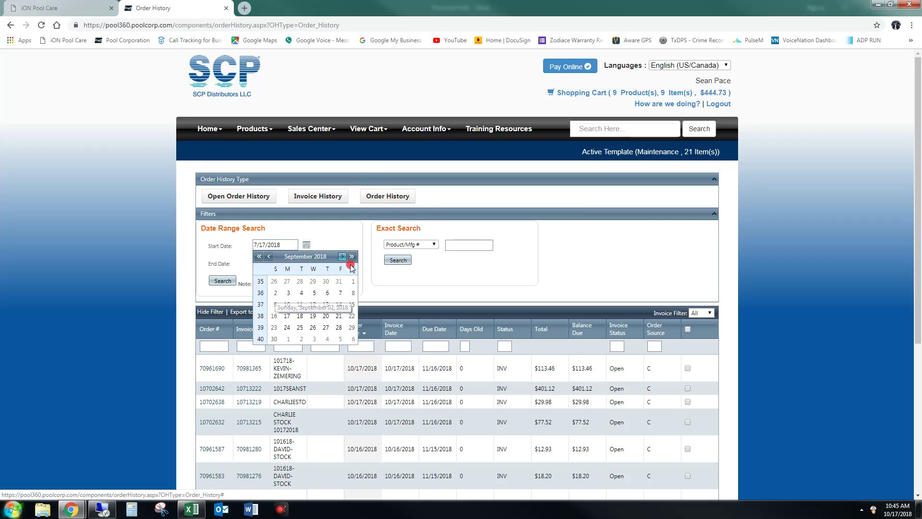
click(353, 283)
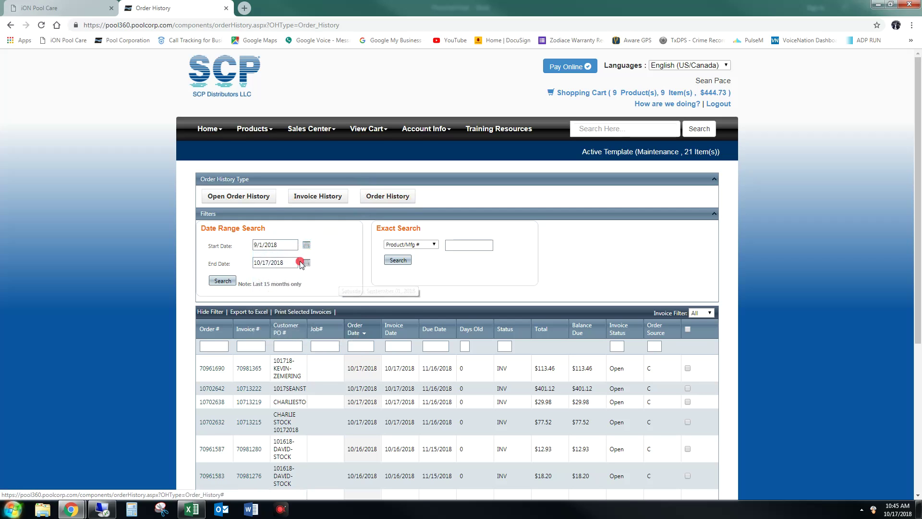
click(306, 262)
click(268, 274)
click(272, 356)
click(222, 280)
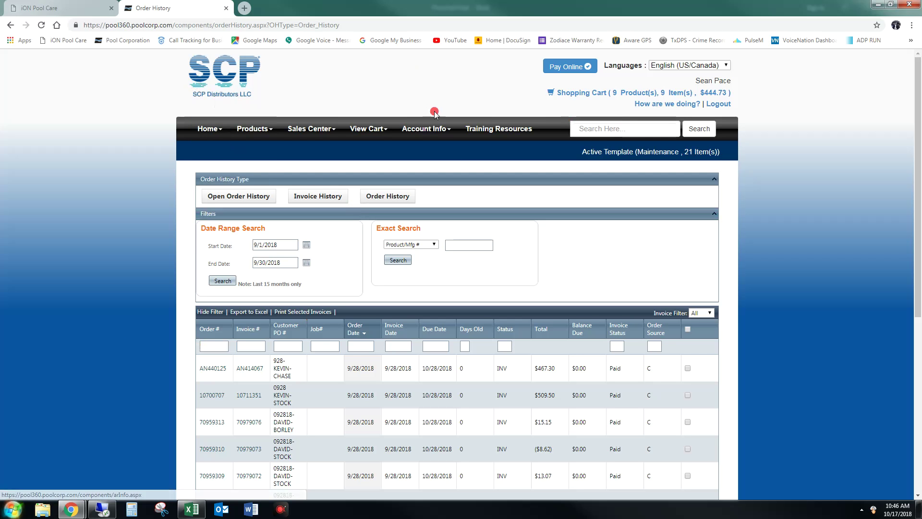
Set the order list's page size to 50 orders
scroll(331, 291, down, 1)
scroll(330, 286, down, 6)
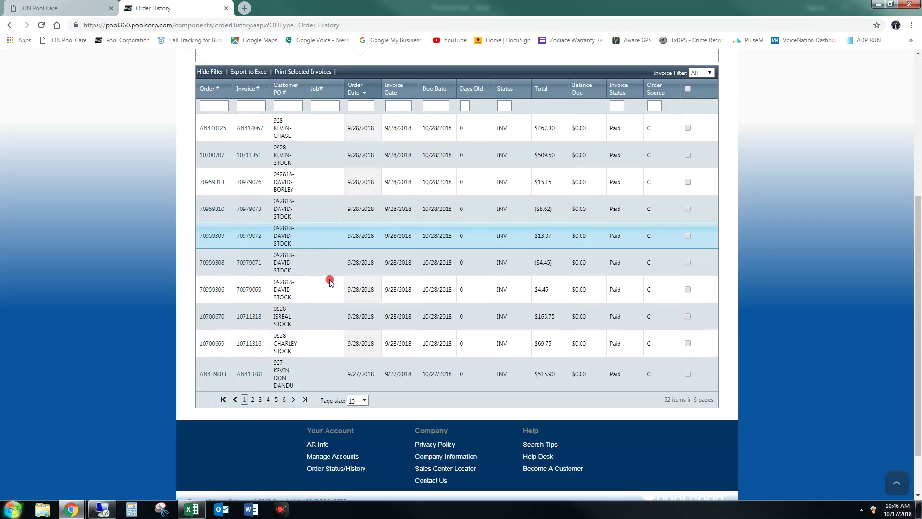
click(366, 339)
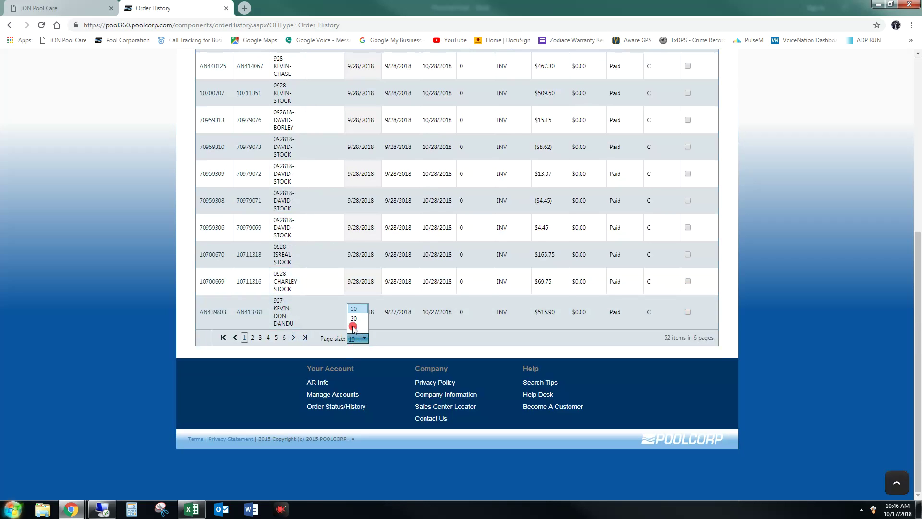
click(355, 328)
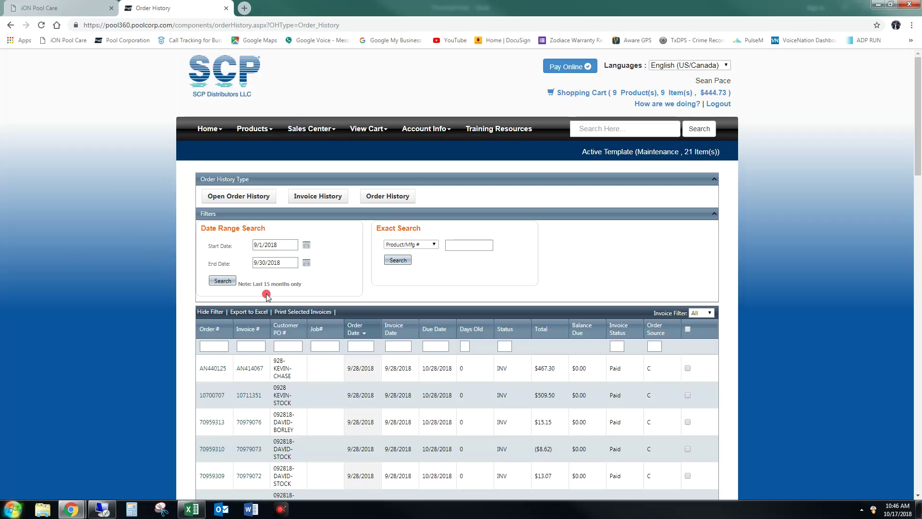
Widen the Customer PO # column until each PO fits on one line, and skim through the September orders
scroll(313, 317, down, 2)
drag(307, 238, 403, 237)
scroll(335, 312, down, 12)
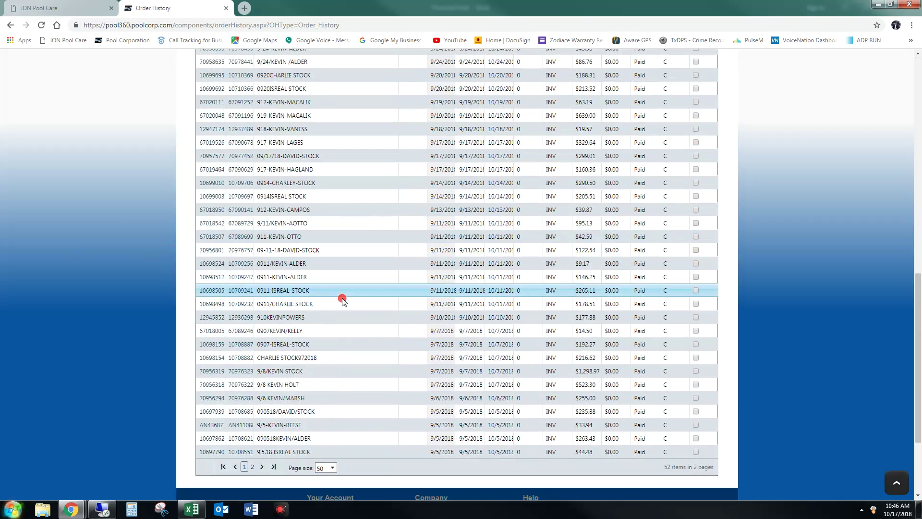
scroll(351, 290, up, 15)
scroll(356, 286, down, 3)
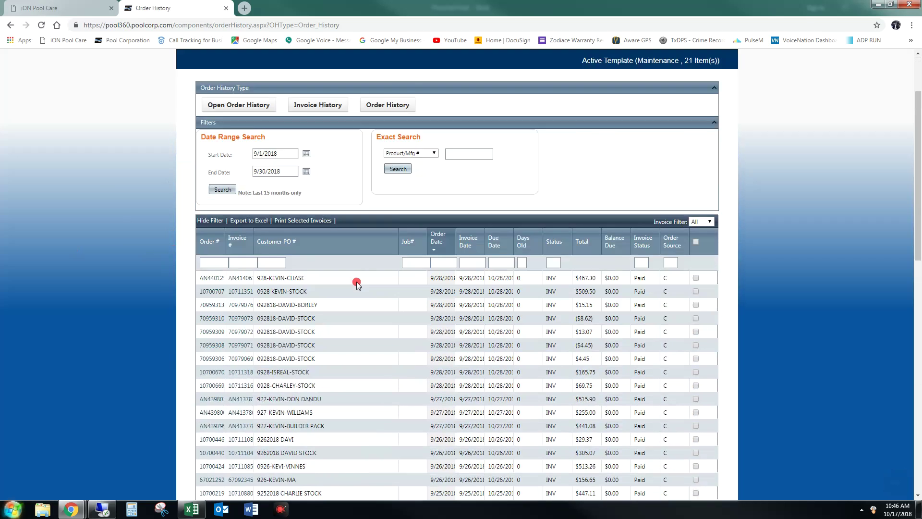
scroll(368, 284, up, 2)
drag(395, 279, 368, 280)
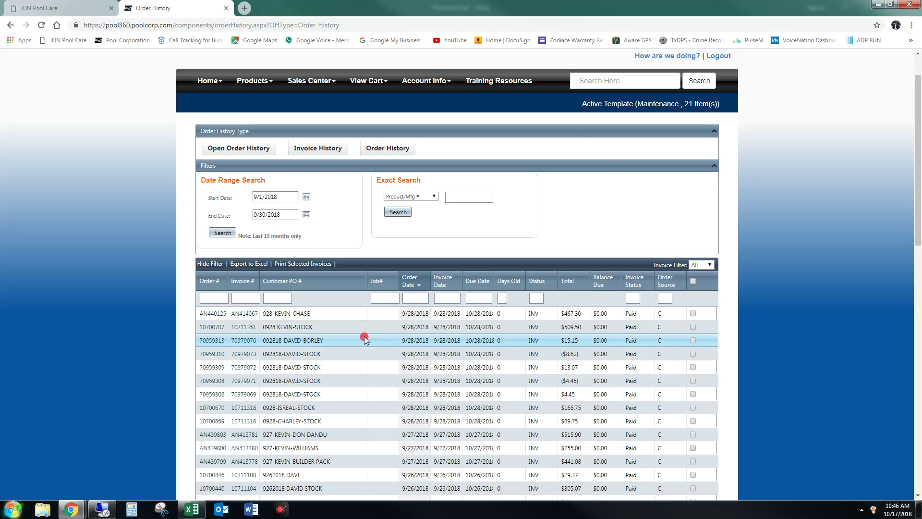
Open the second listed invoice in a new tab and review its line items, costs and export option
right_click(250, 327)
click(271, 332)
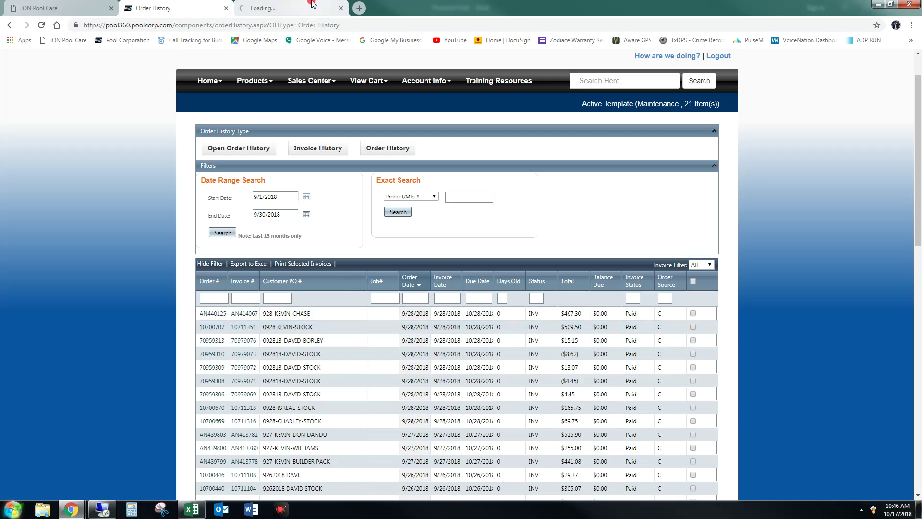
click(312, 11)
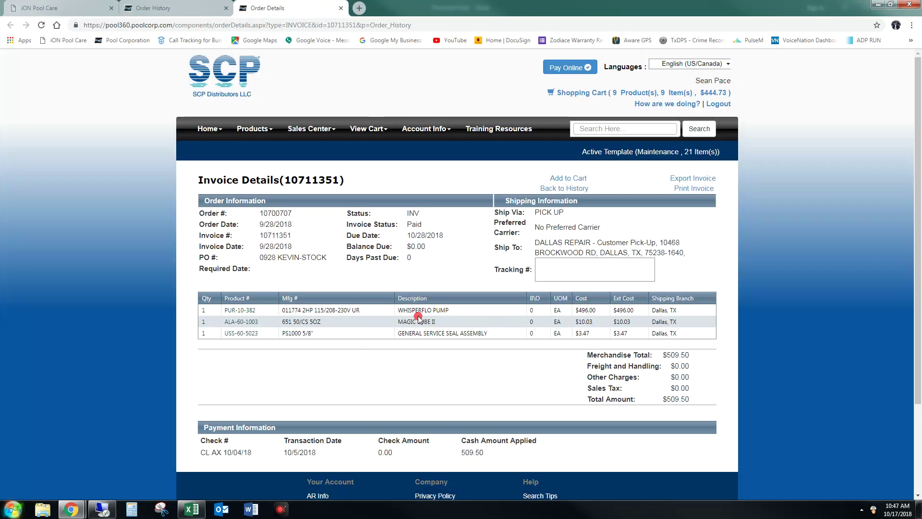
click(684, 181)
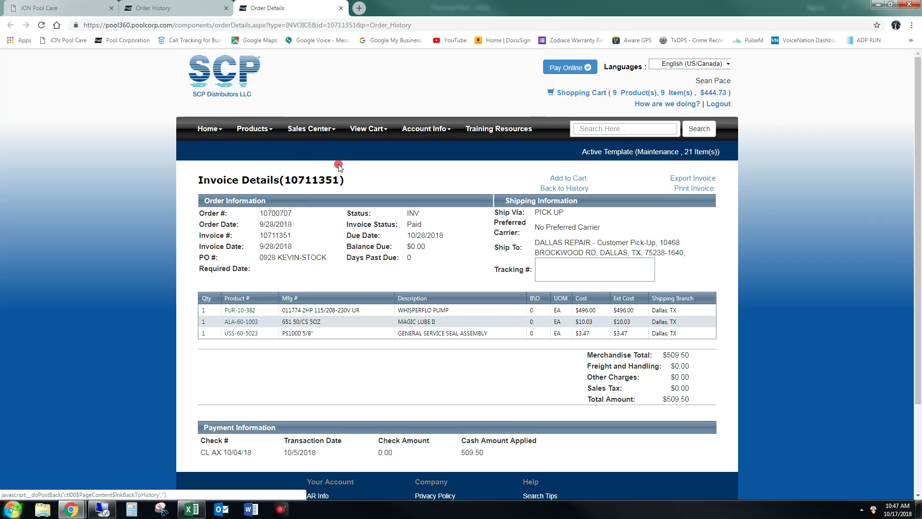
Close the open invoice detail and open the fourth, fifth and sixth listed invoices, dated 9/28/2018, each in its own tab
click(180, 17)
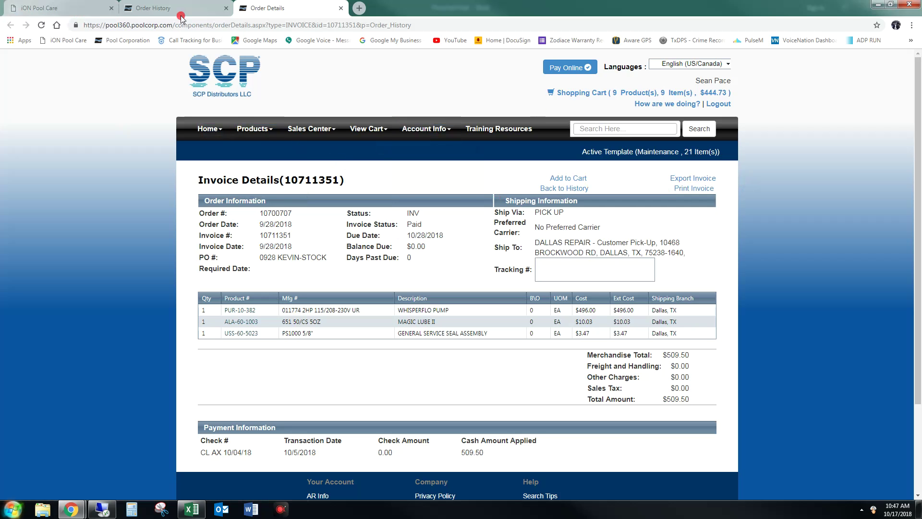
click(343, 8)
scroll(328, 329, down, 1)
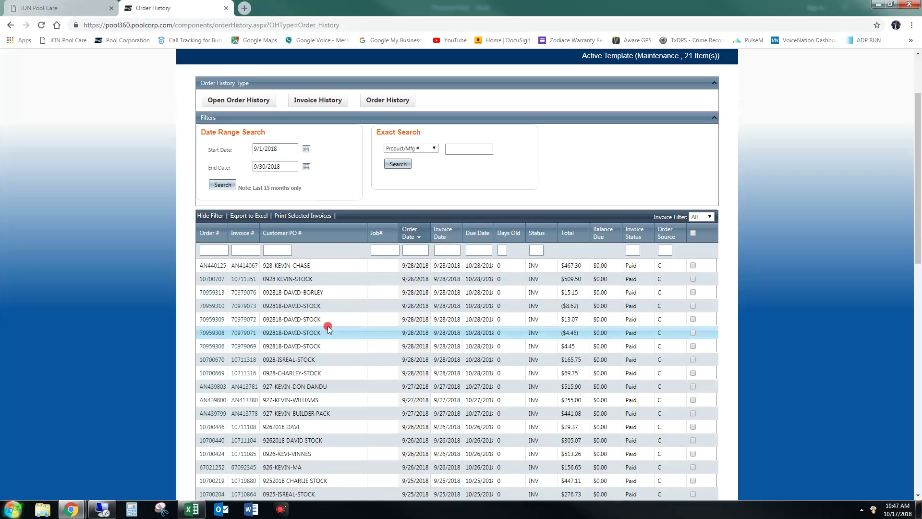
right_click(243, 307)
click(244, 323)
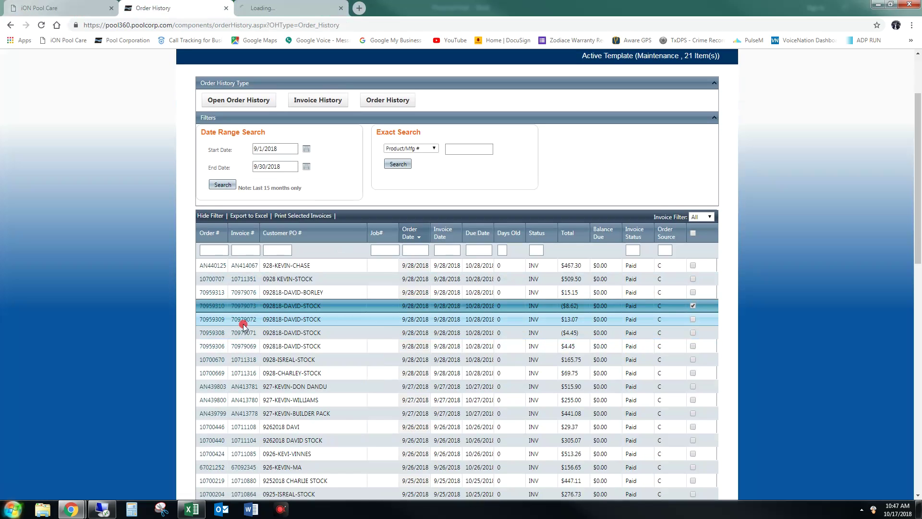
right_click(244, 319)
click(264, 322)
right_click(242, 334)
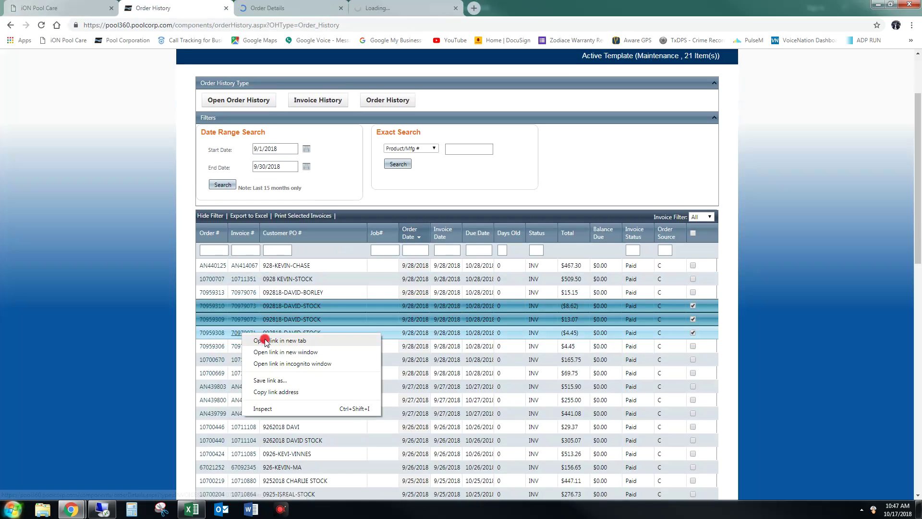
click(265, 340)
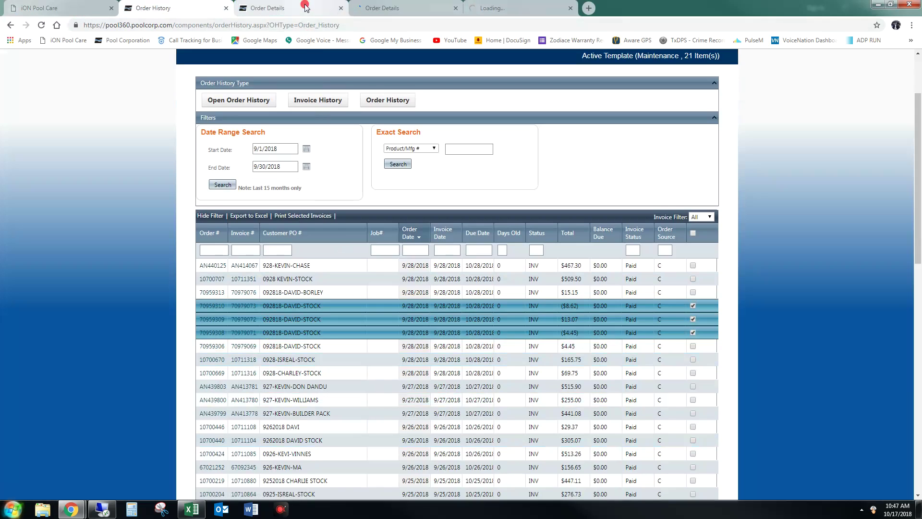
Export the first two of the three opened invoices as CSV files, and look through the third
click(306, 6)
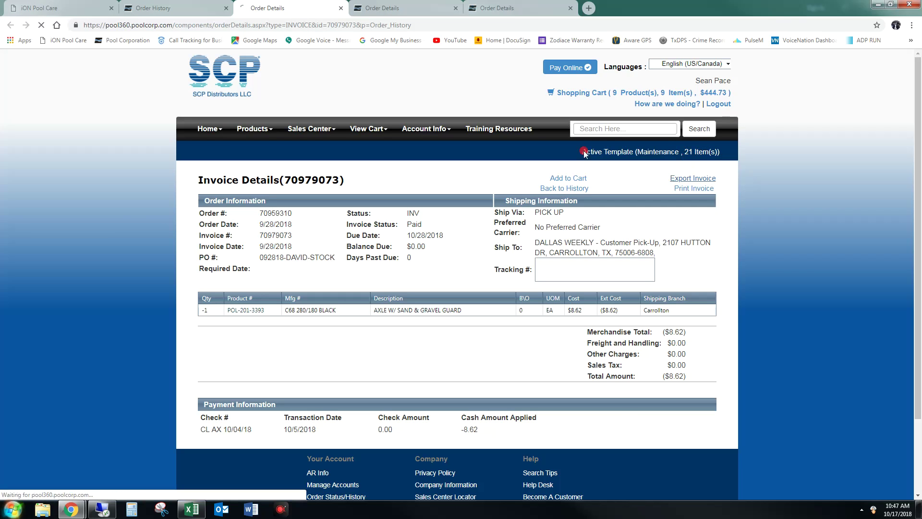
click(394, 8)
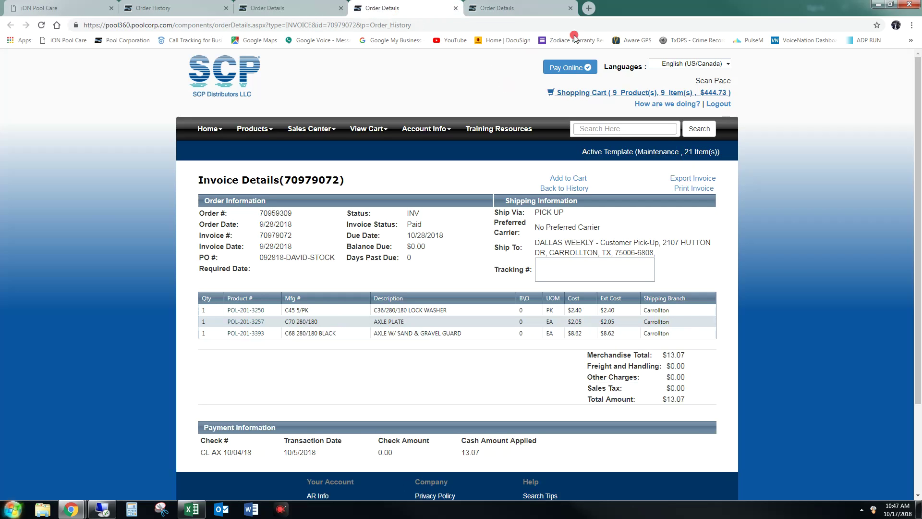
click(691, 179)
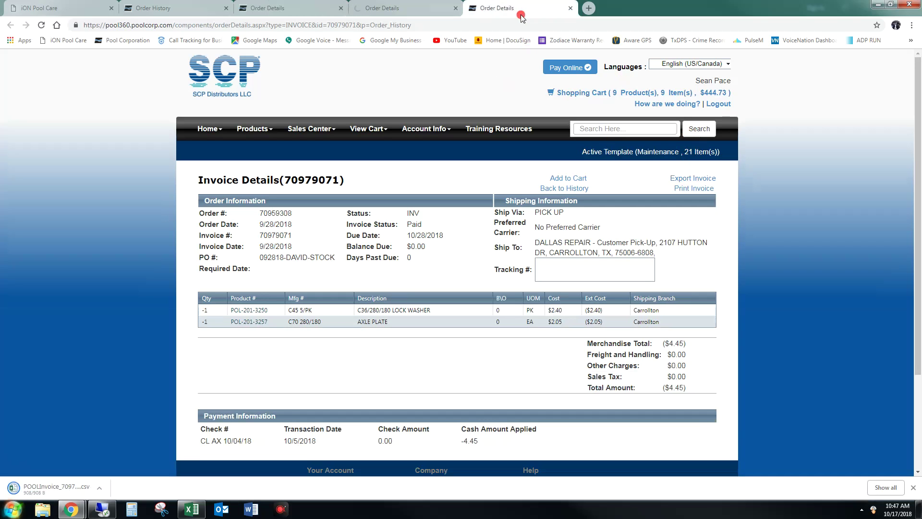
click(293, 14)
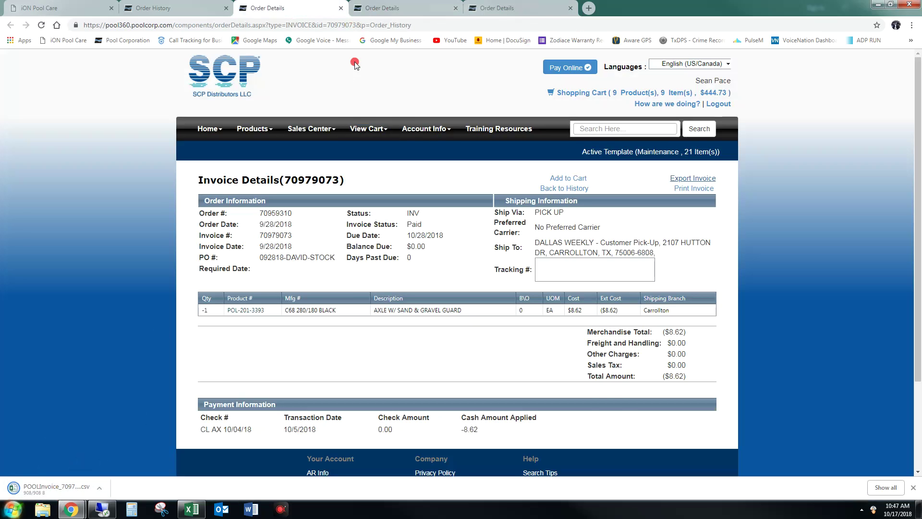
click(355, 8)
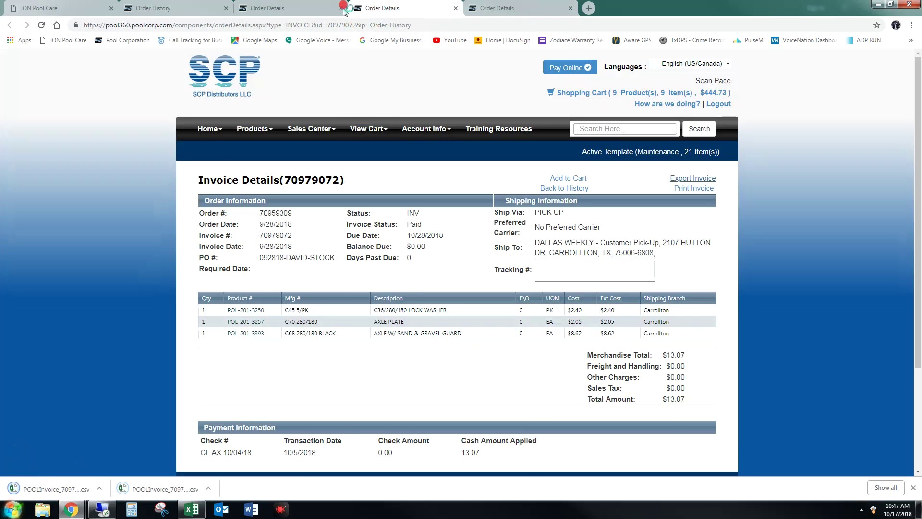
click(331, 9)
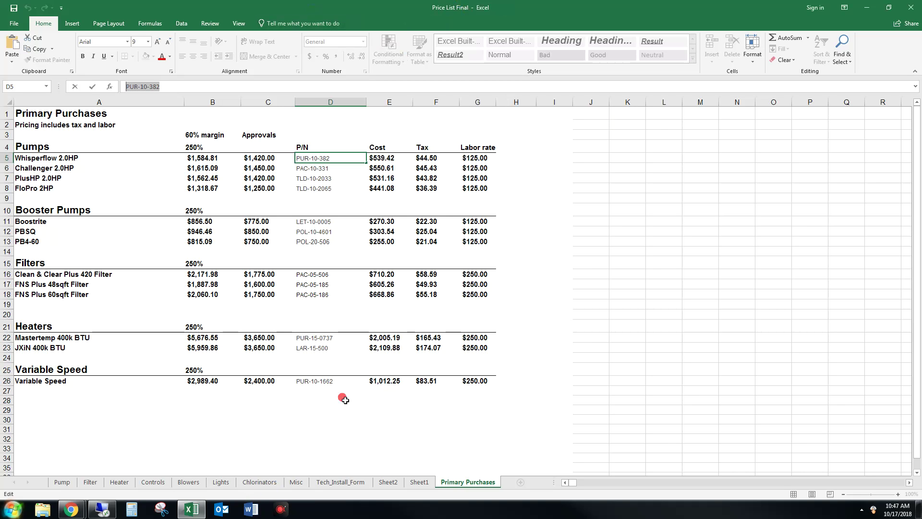
Try to get the exported invoice files open in Excel, checking the Excel window against the invoice tabs in Chrome
click(71, 509)
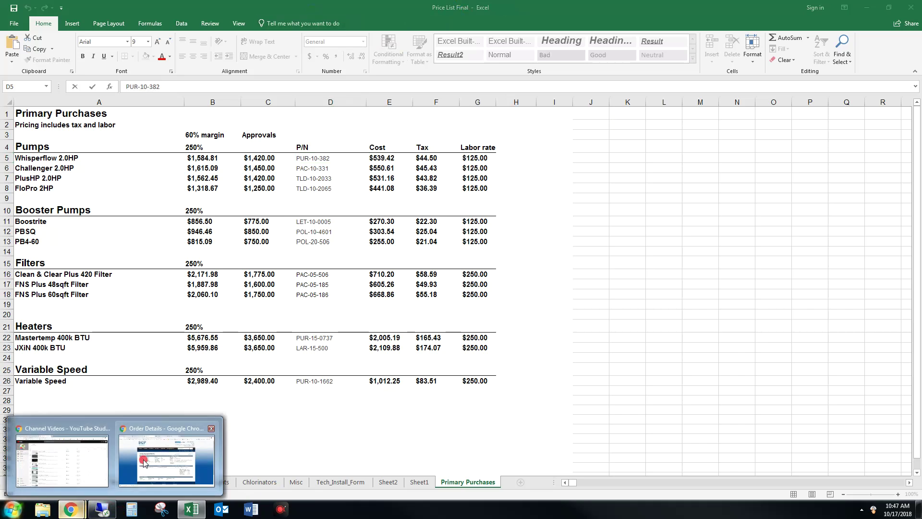
click(166, 454)
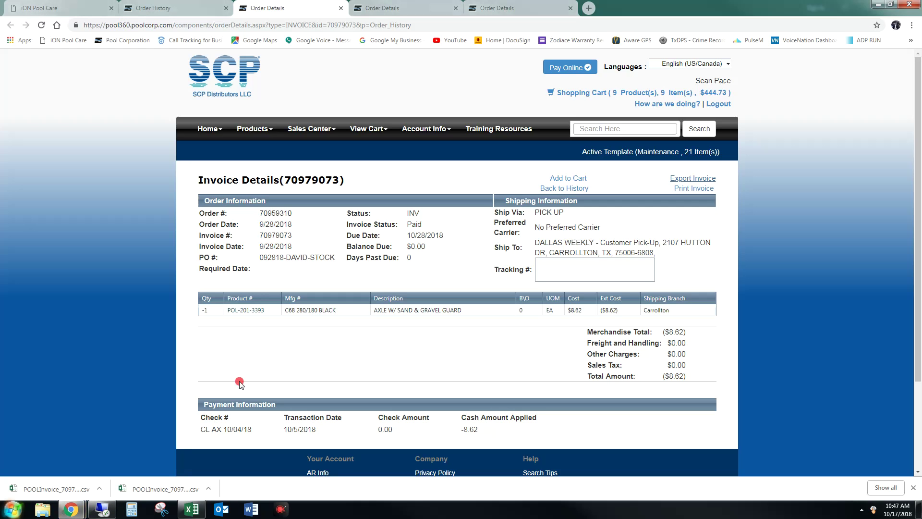
click(487, 14)
click(384, 17)
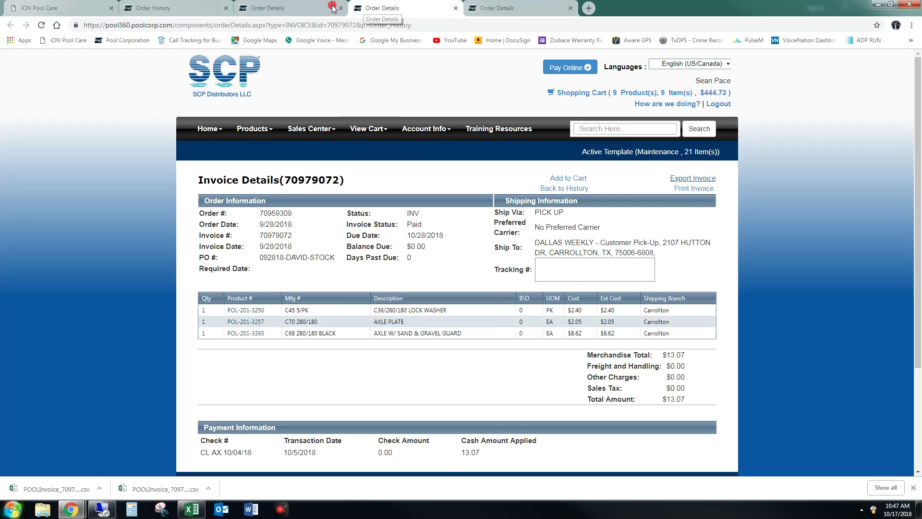
click(247, 16)
click(191, 509)
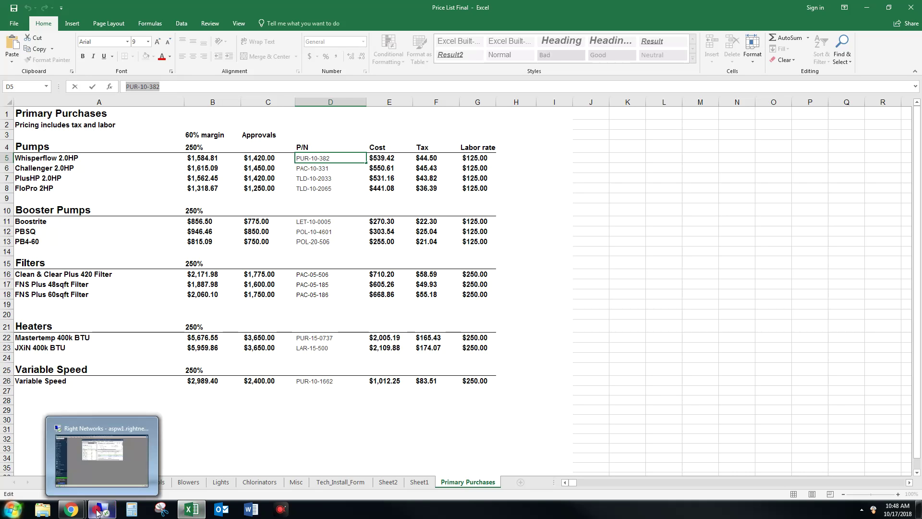
click(70, 509)
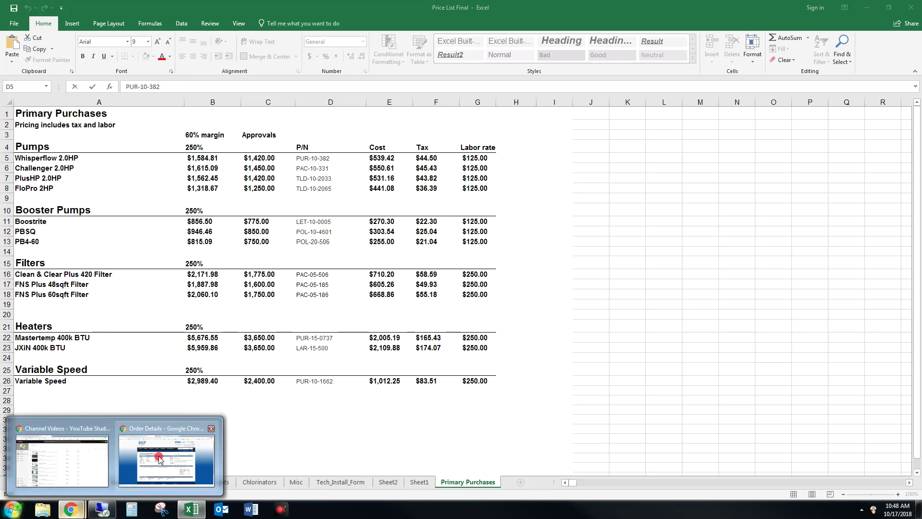
click(146, 449)
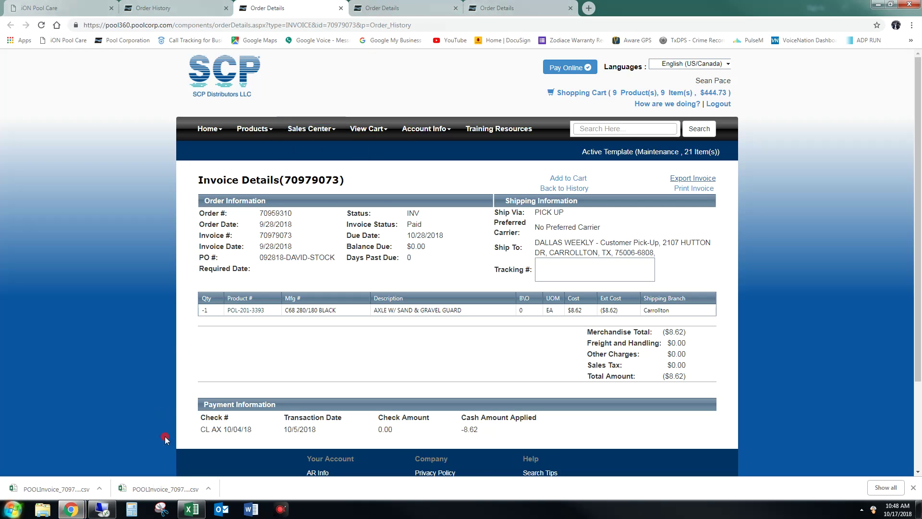
click(151, 490)
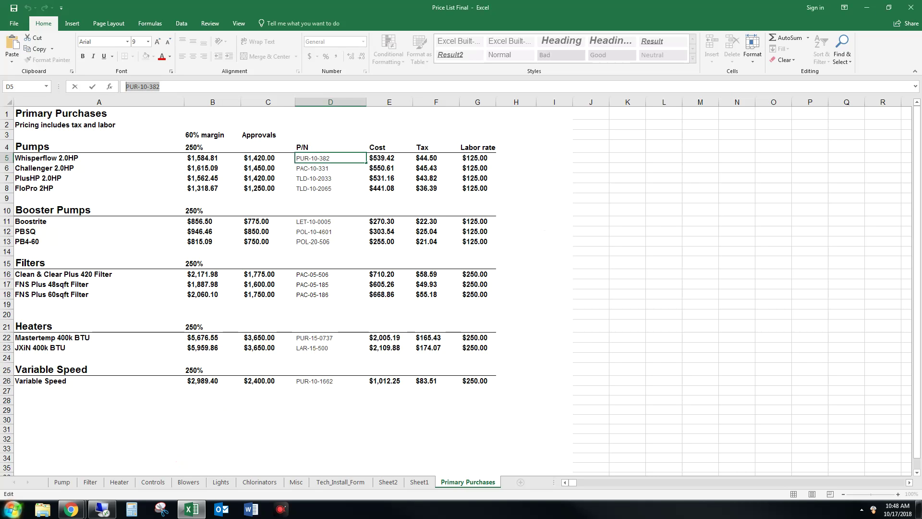
Close the Price List Final workbook without saving it, and close all the open invoice tabs in Chrome
click(911, 8)
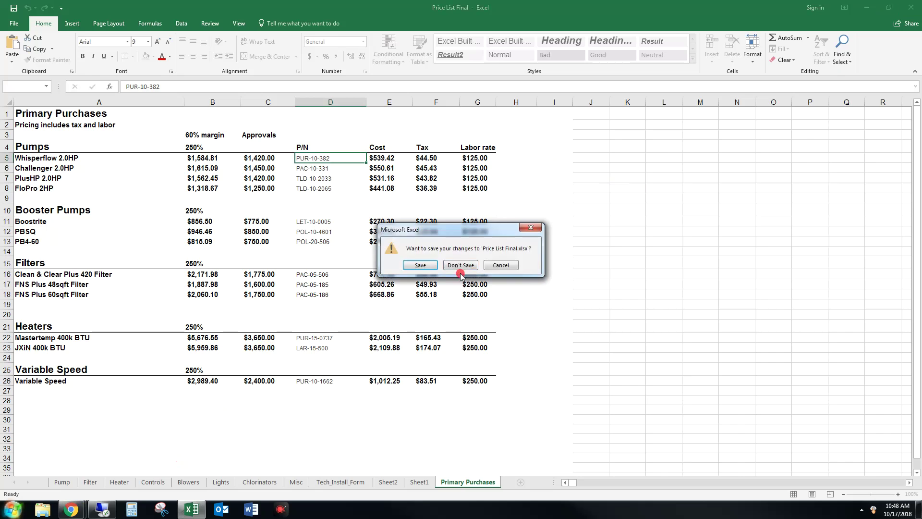
click(460, 265)
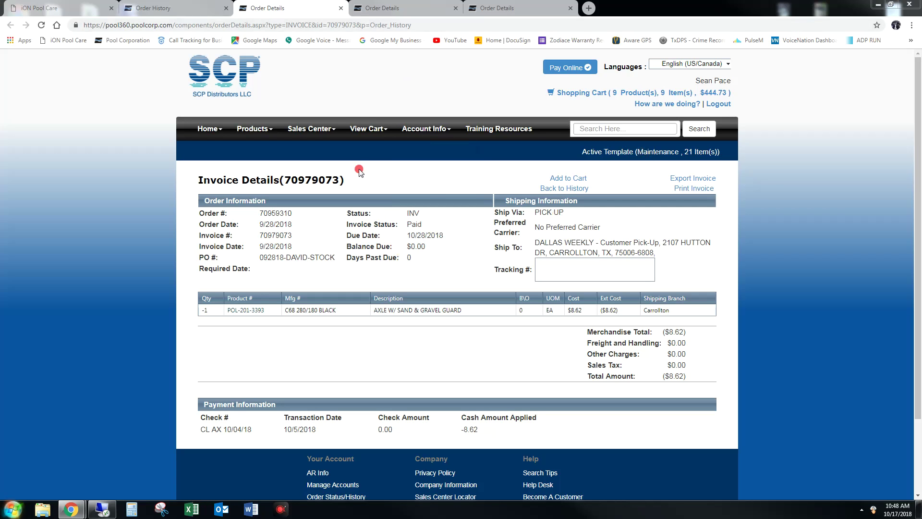
click(455, 8)
click(455, 8)
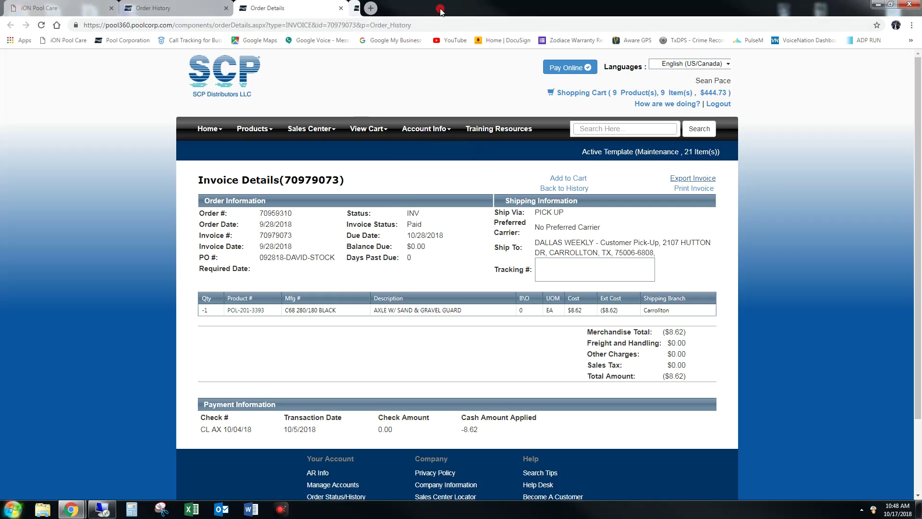
click(183, 9)
click(341, 8)
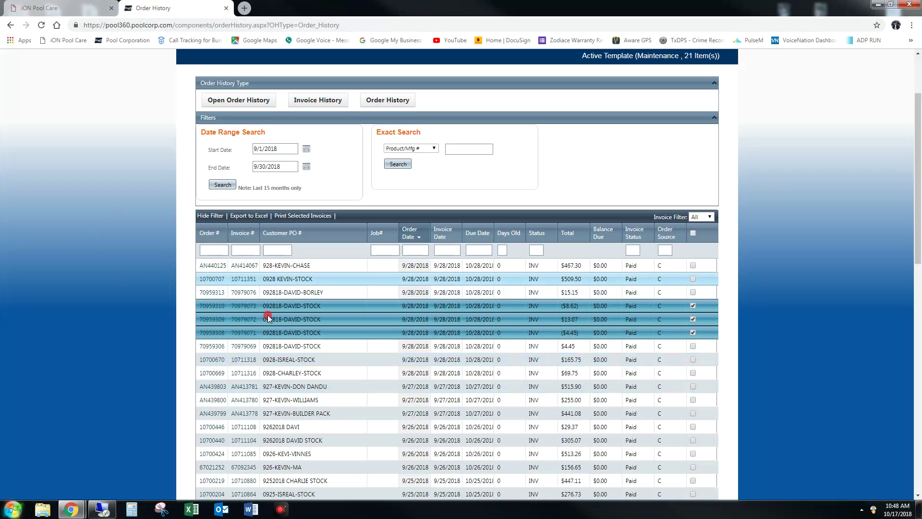
Reopen the fourth and fifth listed invoices from the September order history in new tabs
right_click(239, 306)
click(258, 314)
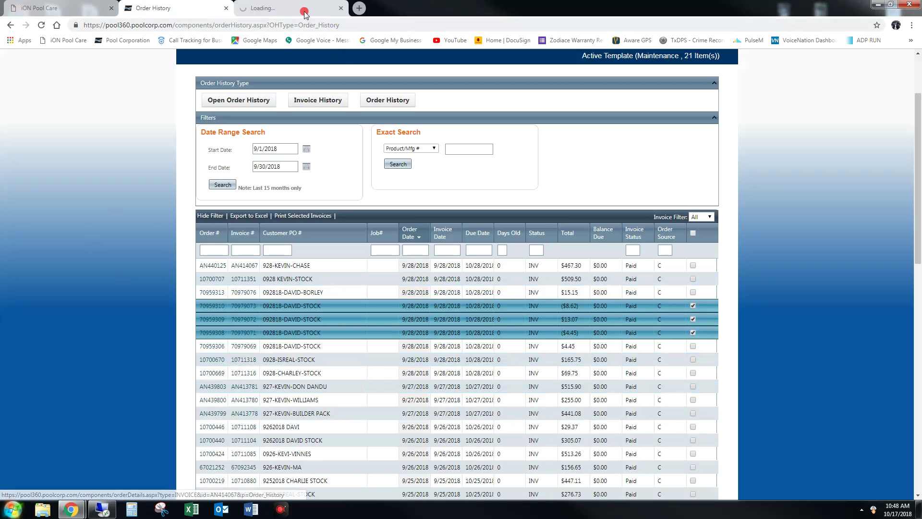
right_click(247, 321)
click(277, 329)
Export the one-line credit invoice for the axle with sand and gravel guard, and open the downloaded CSV in Excel
click(269, 8)
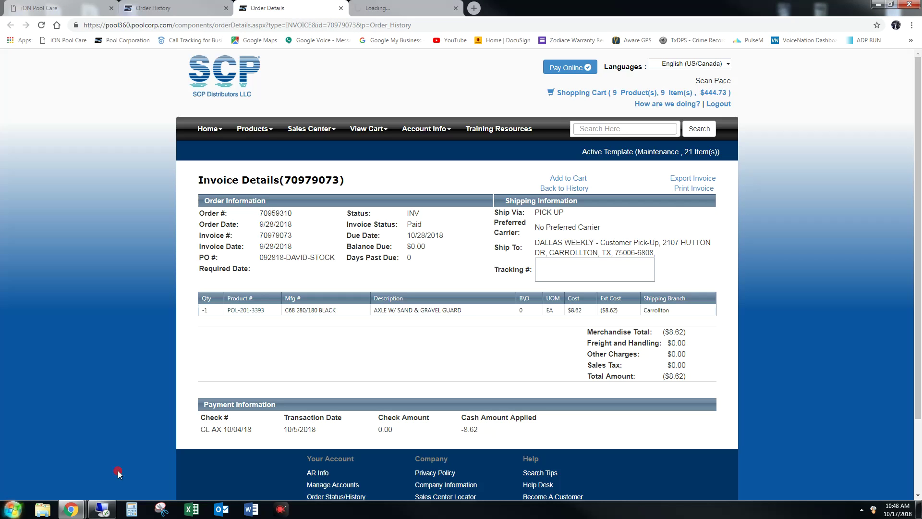
click(700, 178)
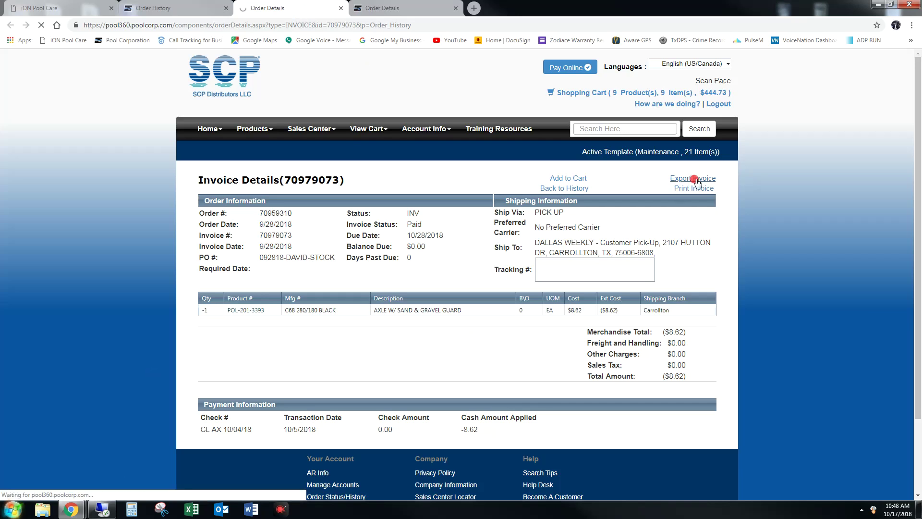
click(69, 494)
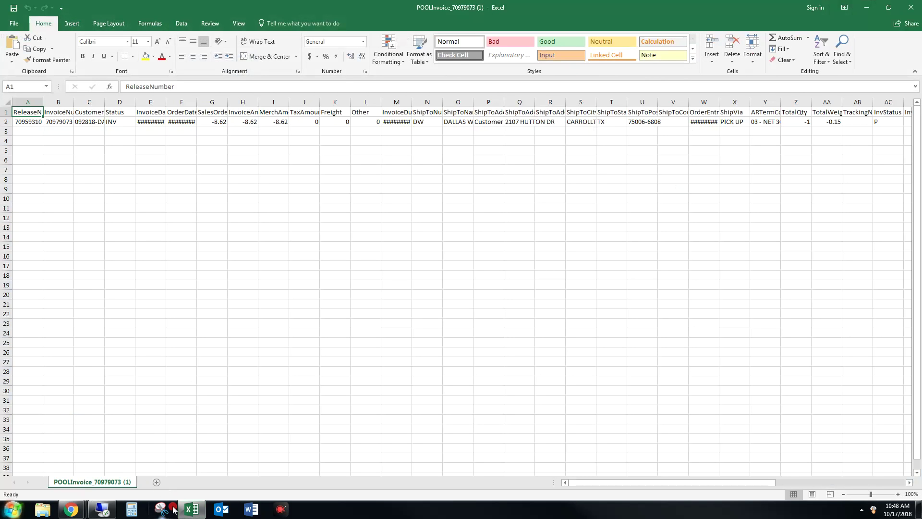
Switch back to Chrome, export the three-line invoice in the other tab, and open its CSV in Excel
mouse_move(71, 510)
click(164, 477)
click(384, 8)
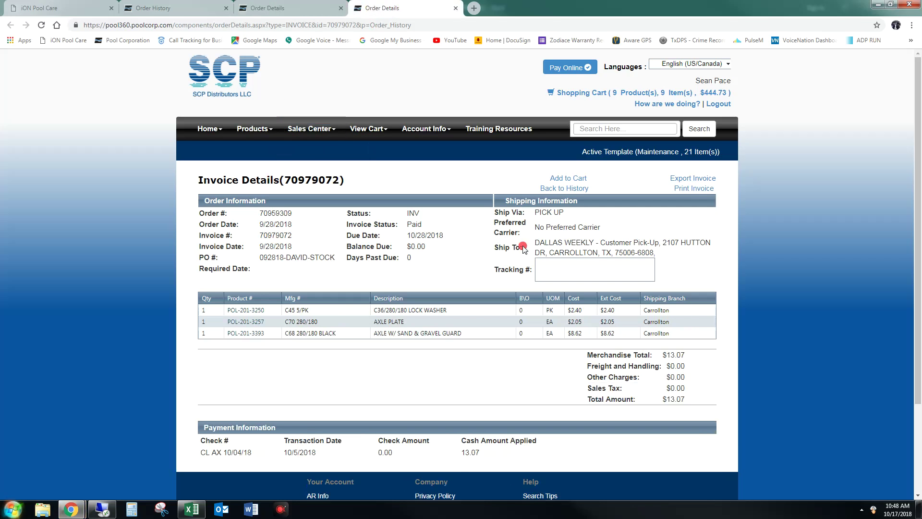
click(701, 180)
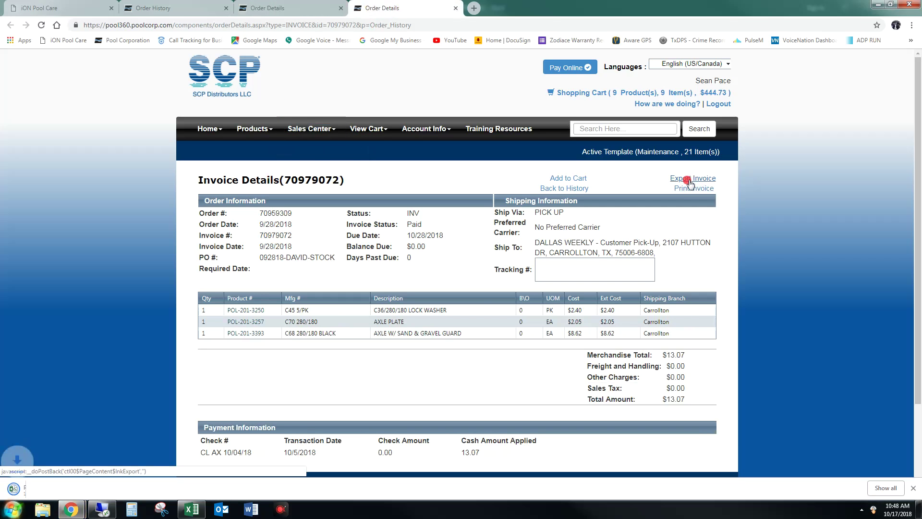
click(62, 488)
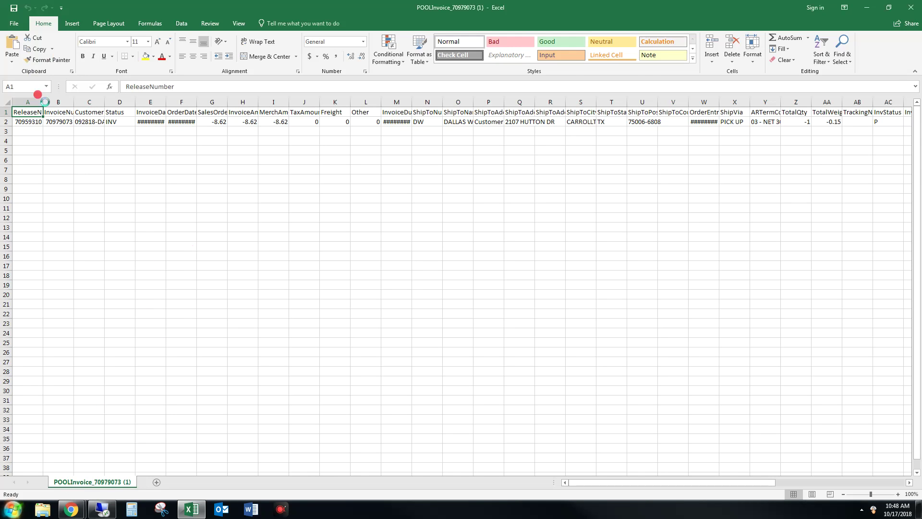
Delete columns A through AH of the exported three-line invoice so that the sheet starts with the Description column
drag(28, 101, 823, 95)
drag(700, 91, 586, 95)
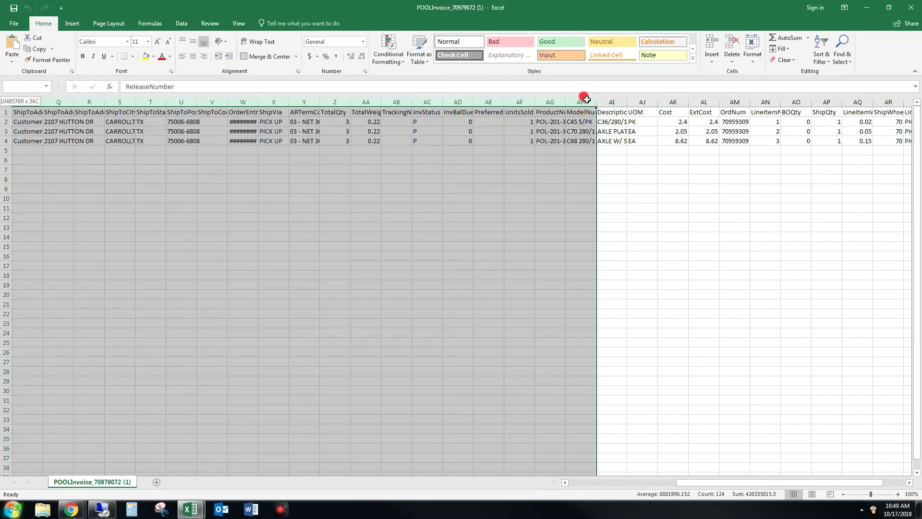
right_click(582, 103)
click(603, 180)
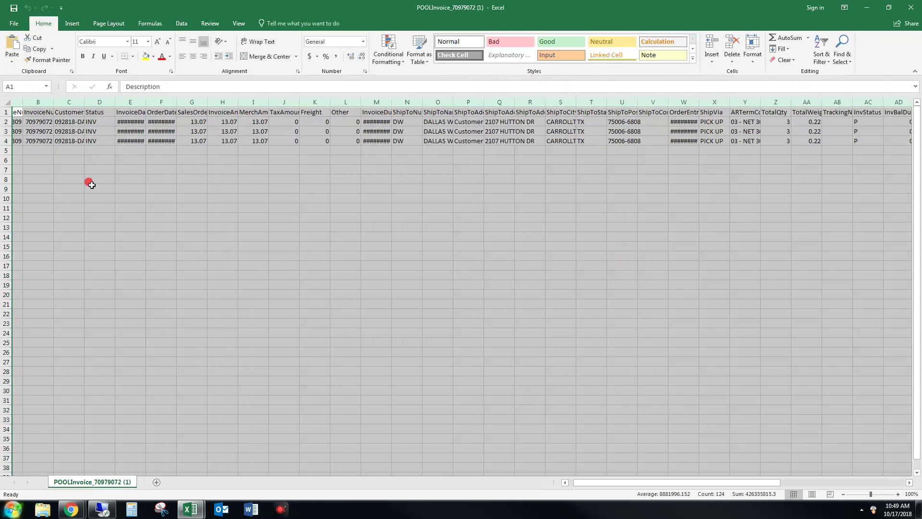
click(117, 217)
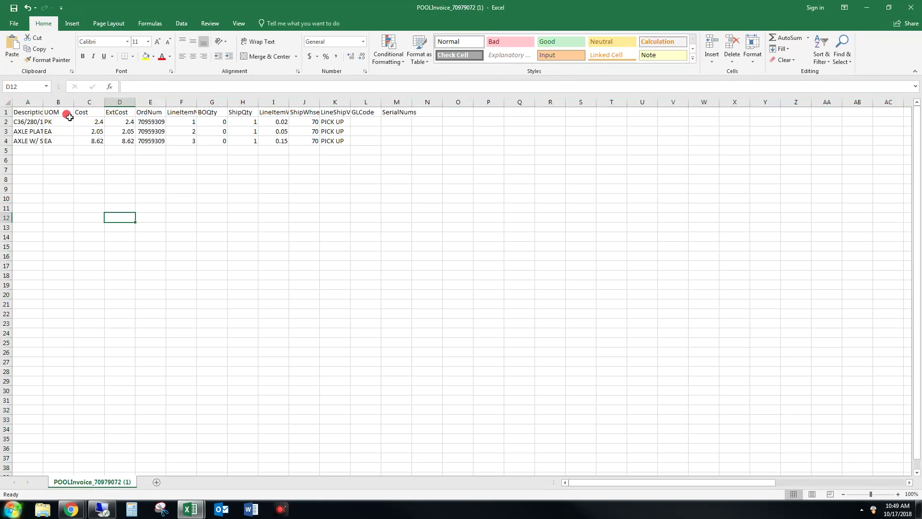
Widen the Description column and delete the UOM column next to it
drag(42, 102, 104, 103)
click(126, 103)
right_click(126, 103)
click(140, 184)
Delete the three columns from OrdNum through BOQty and all columns after ShipQty, leaving Description, Cost, ExtCost and ShipQty
drag(169, 102, 355, 103)
right_click(237, 100)
click(249, 182)
right_click(334, 103)
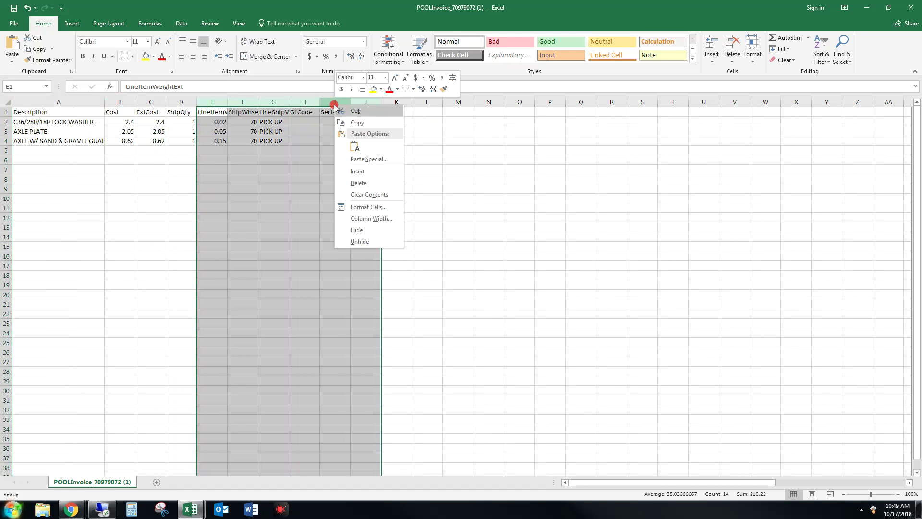
click(365, 184)
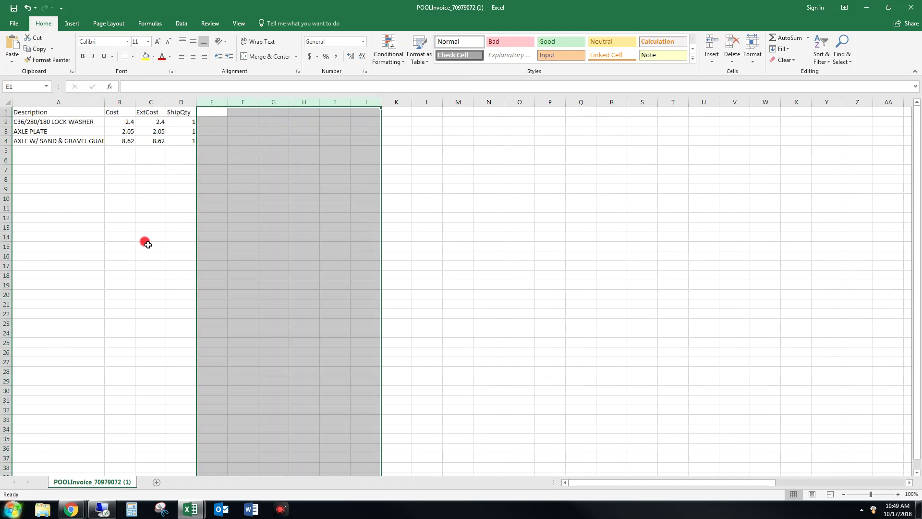
click(147, 245)
mouse_move(191, 508)
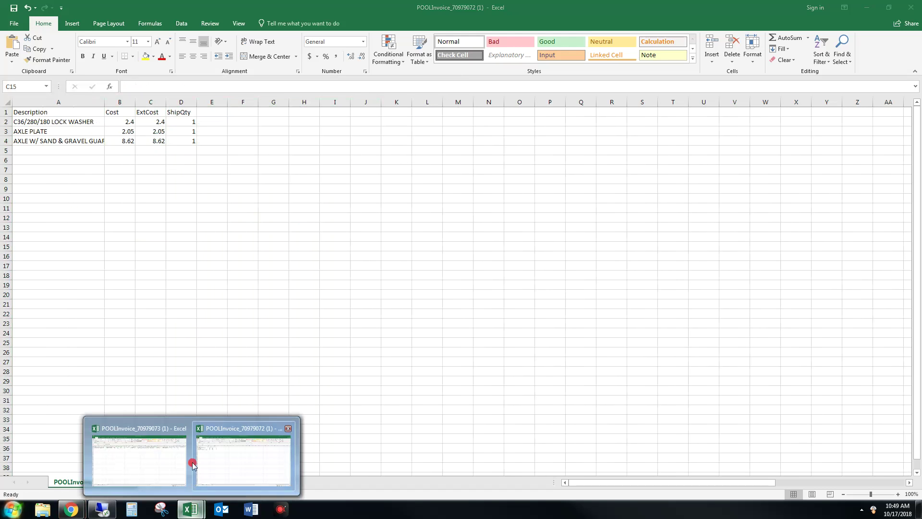
Switch to the one-line credit invoice workbook and delete all columns before Description
click(151, 488)
drag(30, 102, 79, 96)
right_click(91, 103)
click(113, 183)
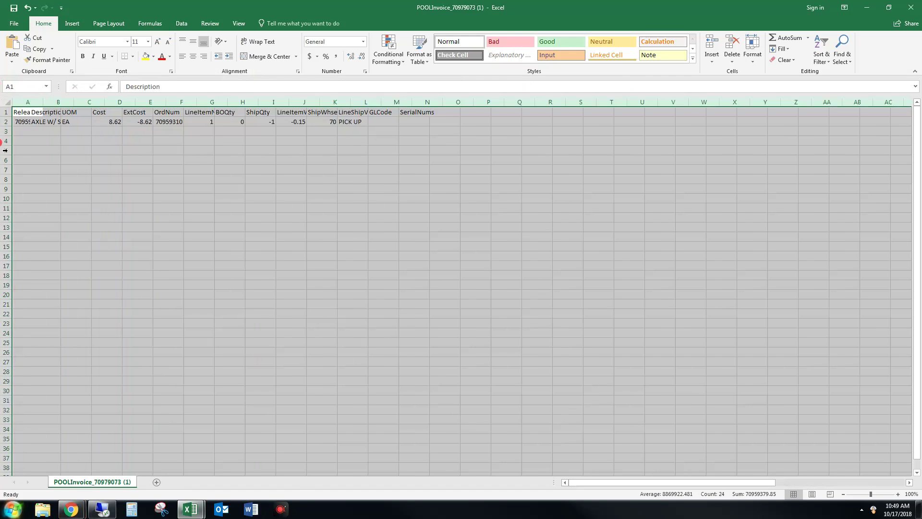
click(77, 151)
Delete the UOM, OrdNum, LineItemNum and BOQty columns from the one-line invoice sheet
right_click(64, 102)
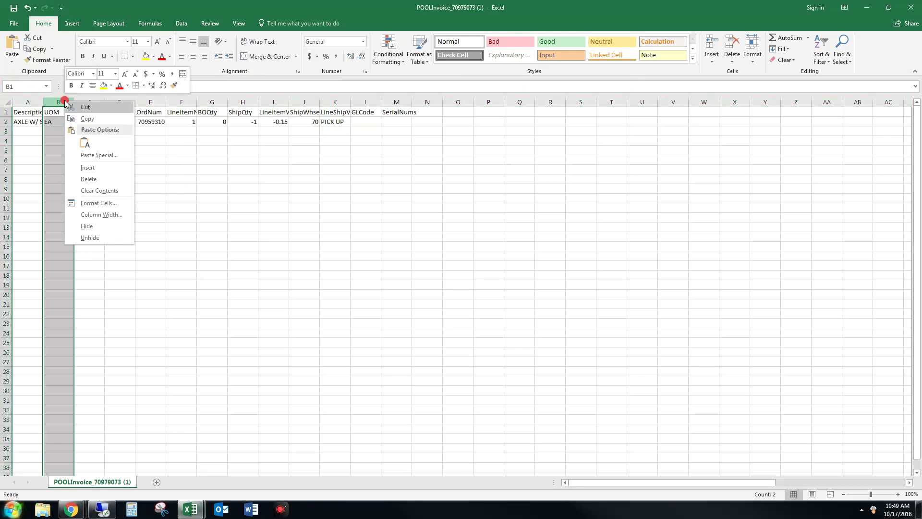
click(82, 179)
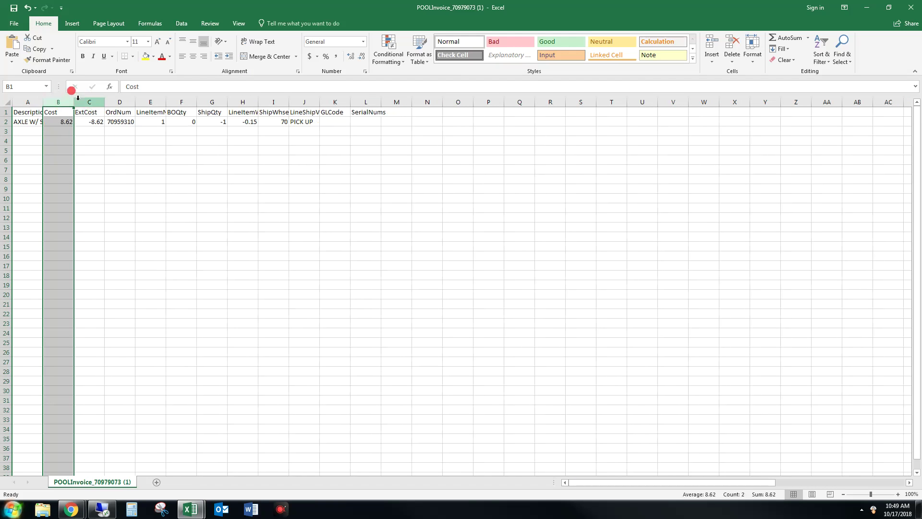
right_click(126, 103)
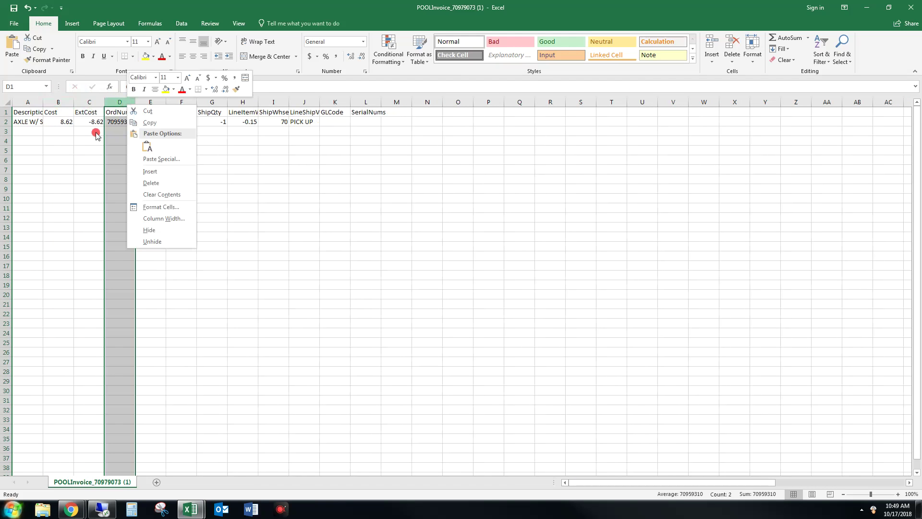
click(144, 182)
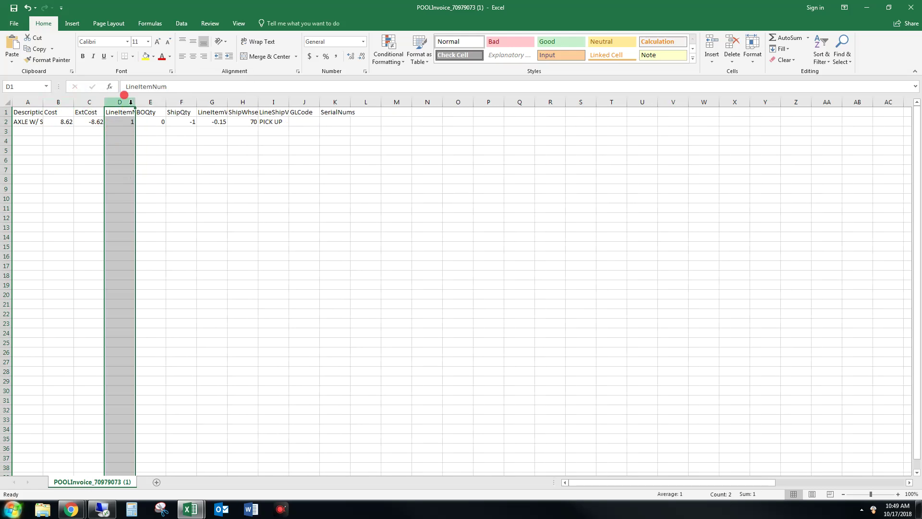
drag(131, 101, 298, 98)
right_click(150, 102)
click(169, 183)
Delete all columns after ShipQty in the one-line invoice sheet
click(242, 197)
right_click(274, 98)
click(295, 178)
click(403, 192)
Widen the Description column and copy the header and item rows, A1:D2
drag(42, 101, 155, 118)
click(313, 191)
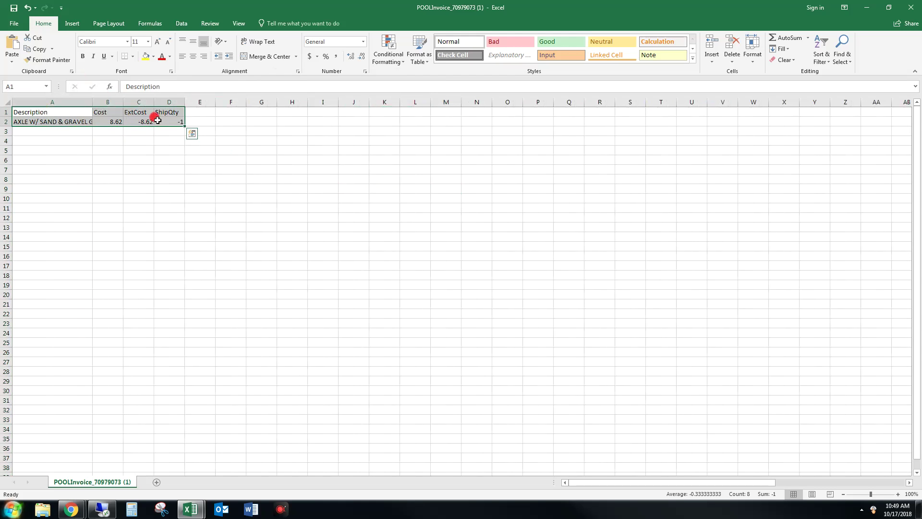
right_click(157, 119)
click(181, 138)
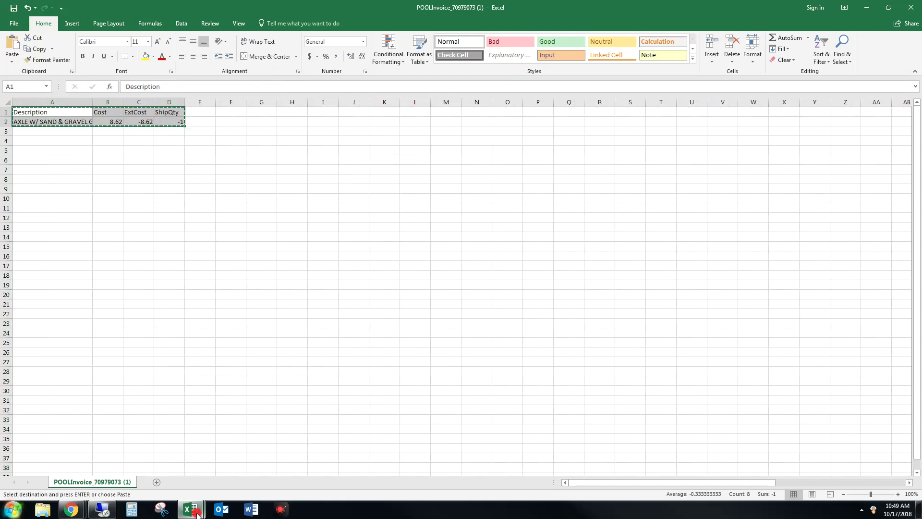
Paste the copied rows into the three-line invoice workbook starting at cell A6, leaving one blank row below its items
mouse_move(191, 508)
click(149, 447)
mouse_move(190, 508)
click(213, 473)
right_click(17, 159)
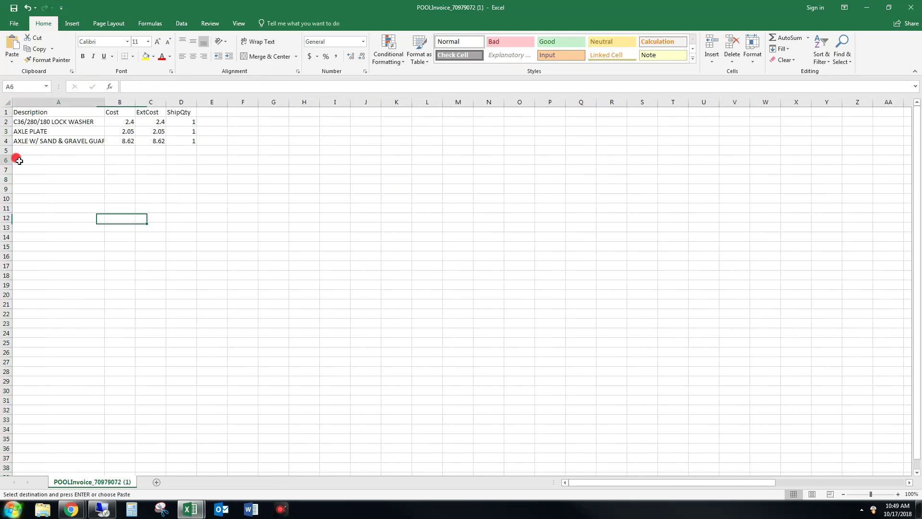
click(40, 204)
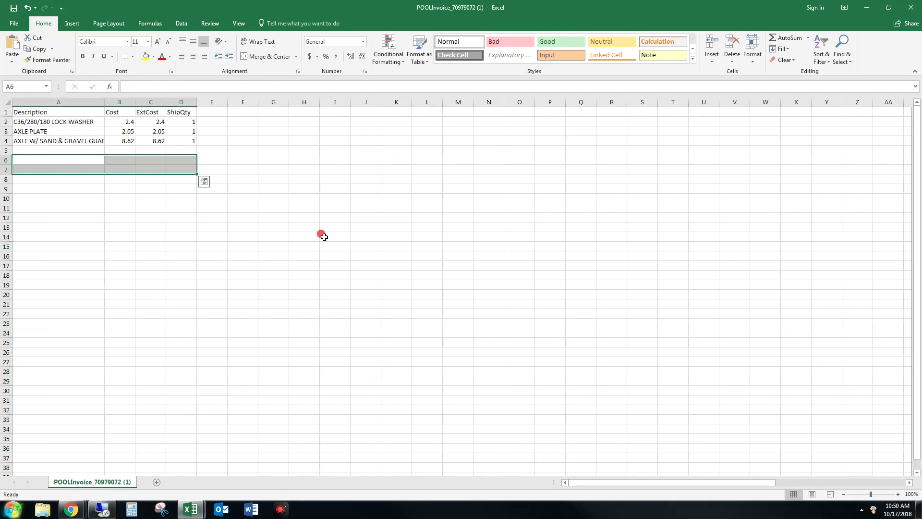
click(202, 236)
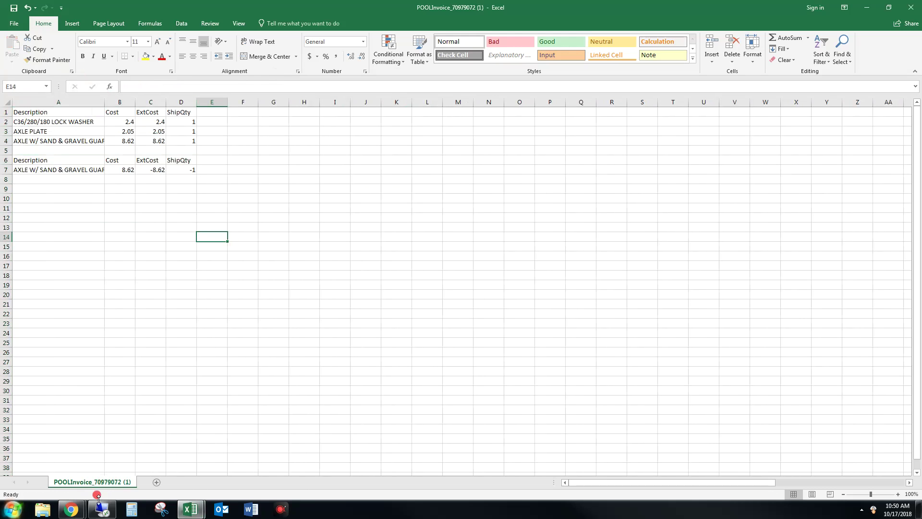
Switch to Chrome, close both invoice detail tabs, and return to the top of the Order History page
mouse_move(84, 510)
click(145, 473)
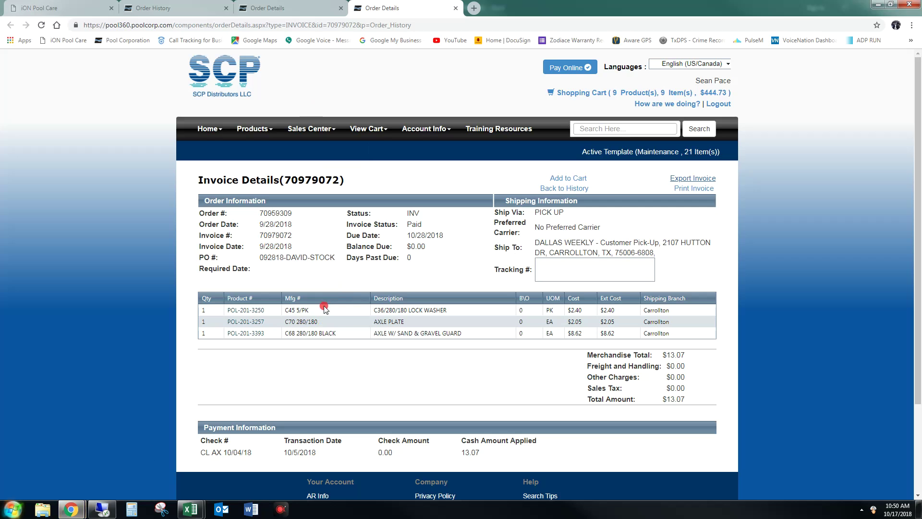
click(456, 9)
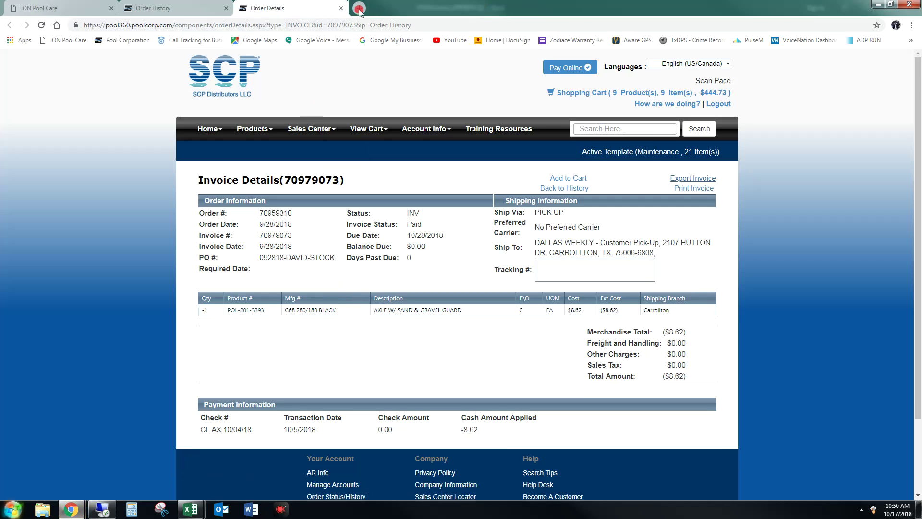
click(340, 8)
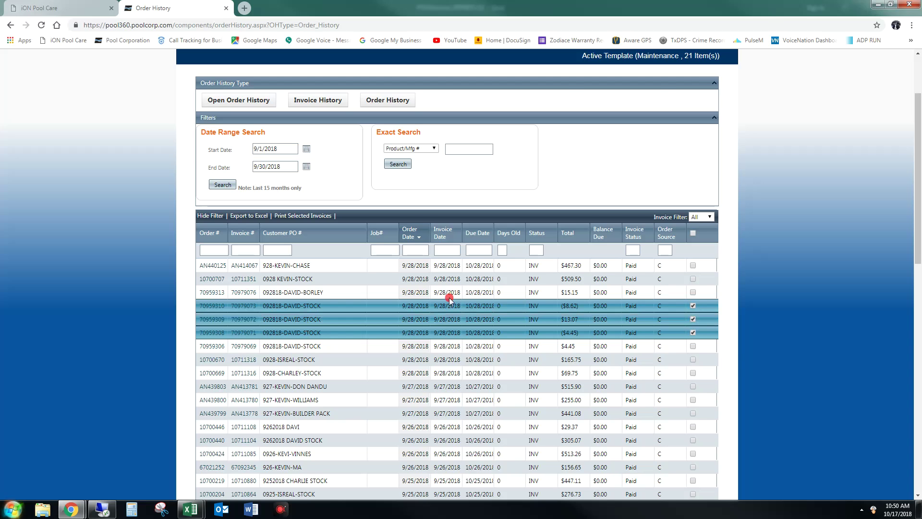
scroll(742, 361, up, 2)
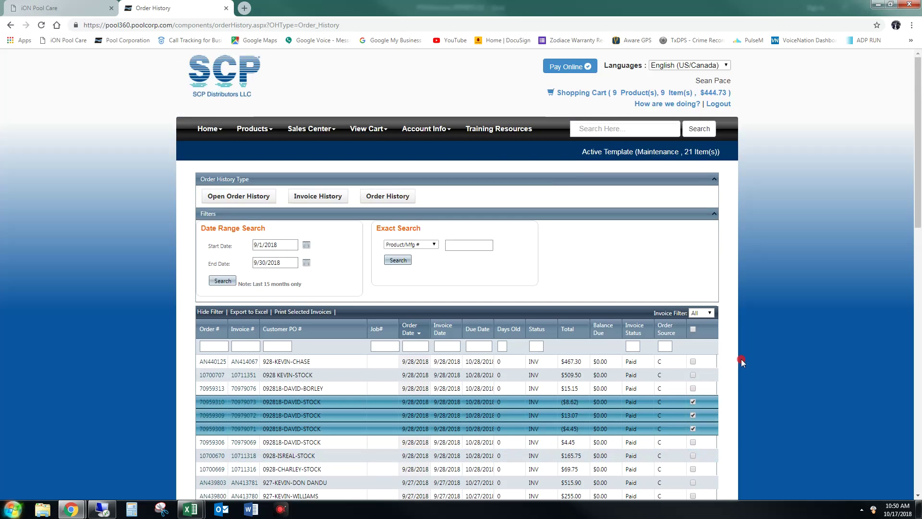